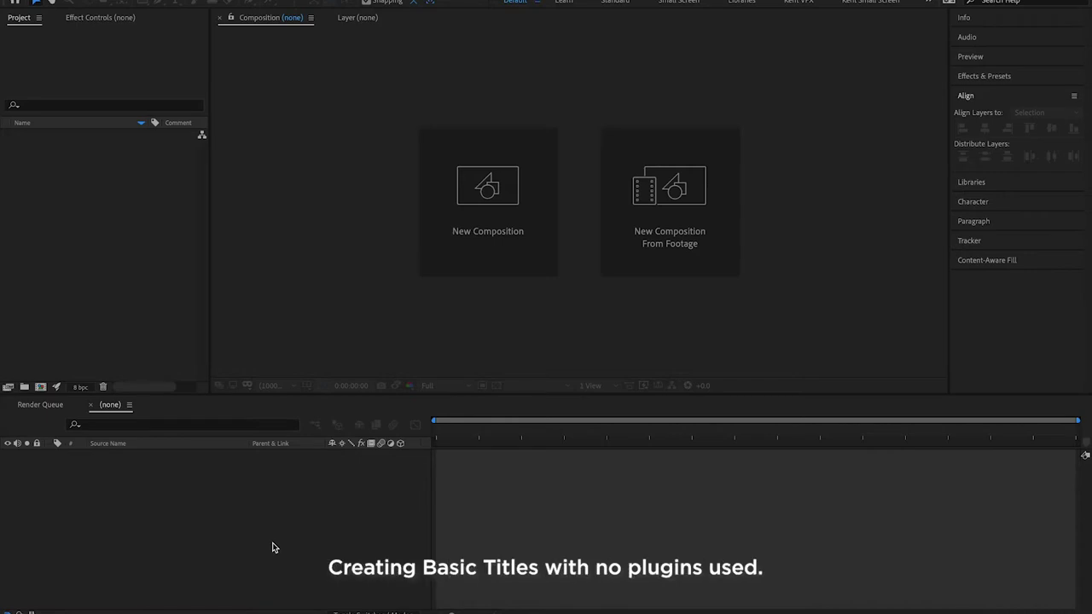
- Create a new composition named 'project' at 1920×1080, 30 fps, lasting 15 seconds
click(273, 547)
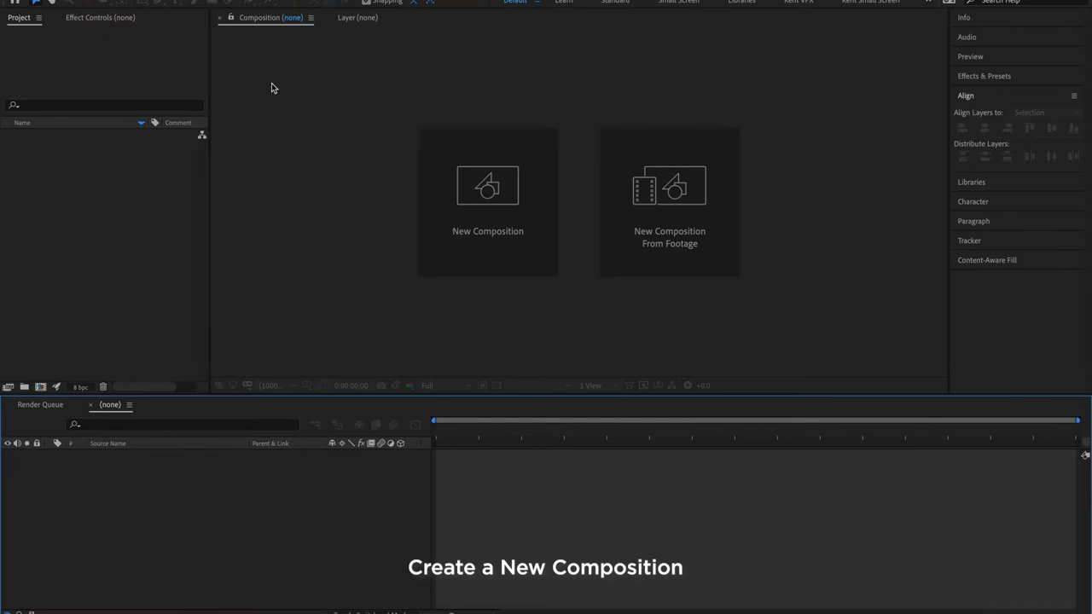
key(ctrl+n)
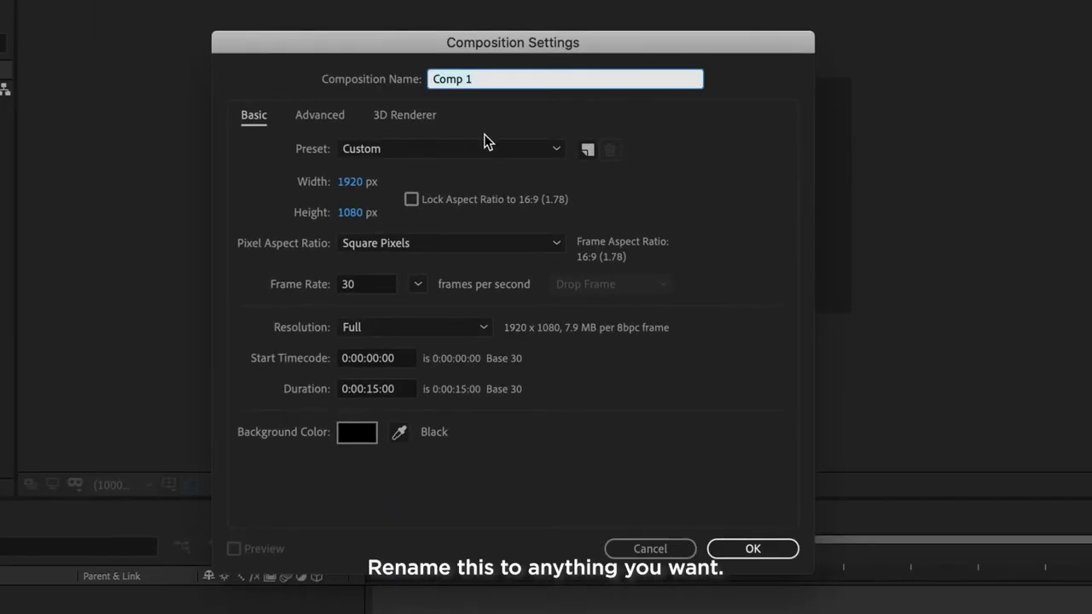
text(pro)
text(ect)
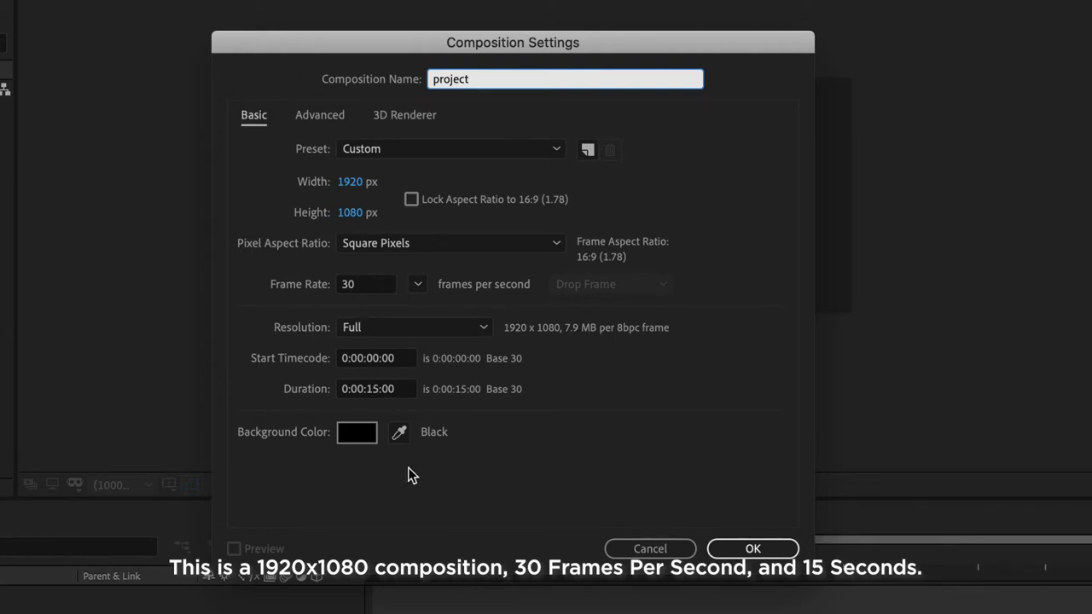
click(418, 285)
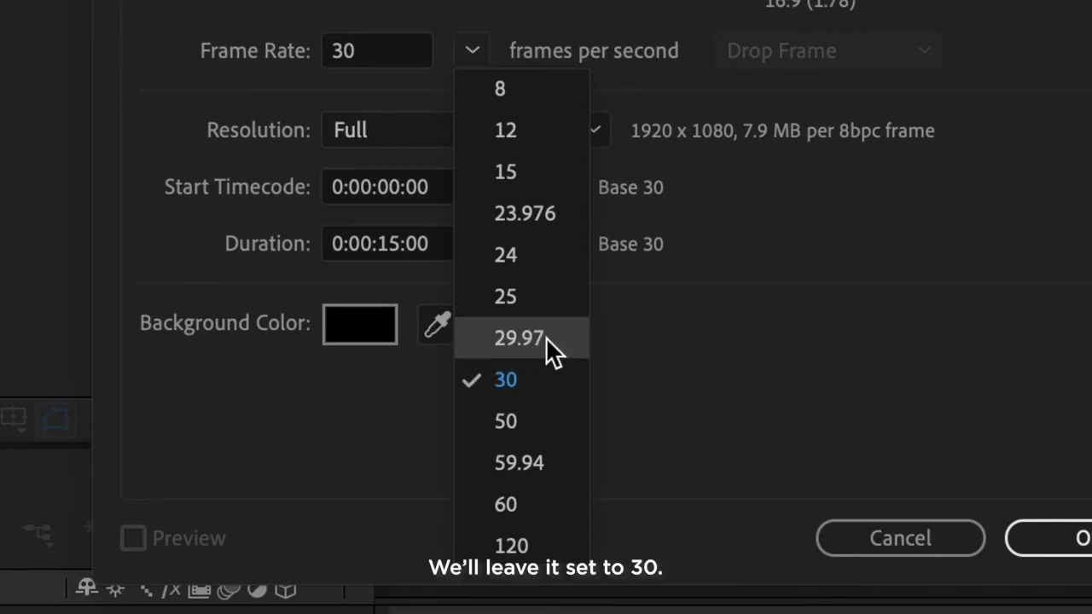
click(872, 404)
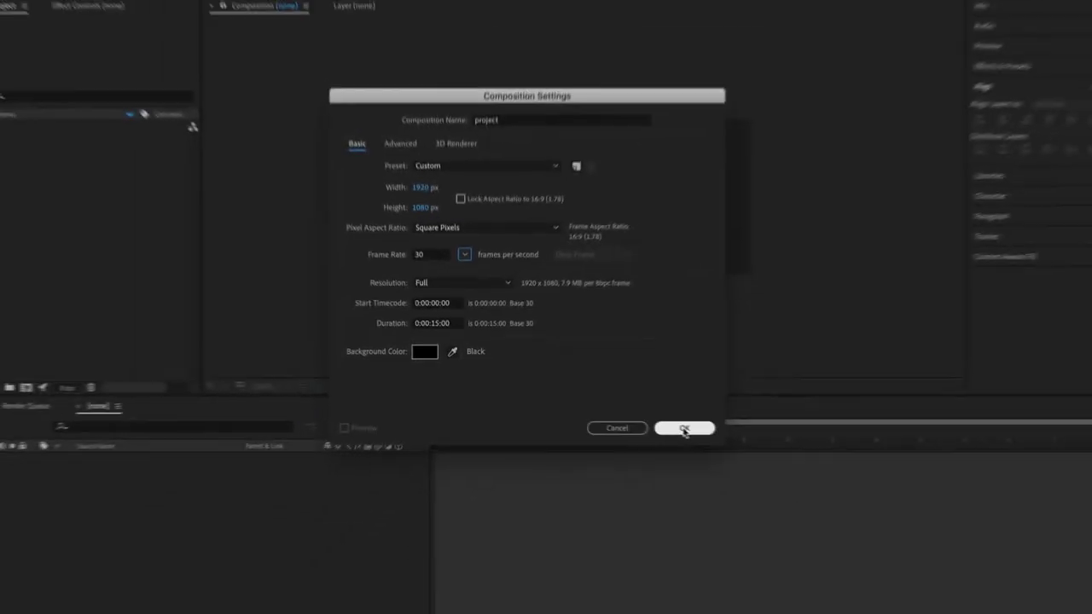
click(1077, 538)
click(247, 0)
- Add a new full-frame solid layer named 'background'
mouse_move(290, 0)
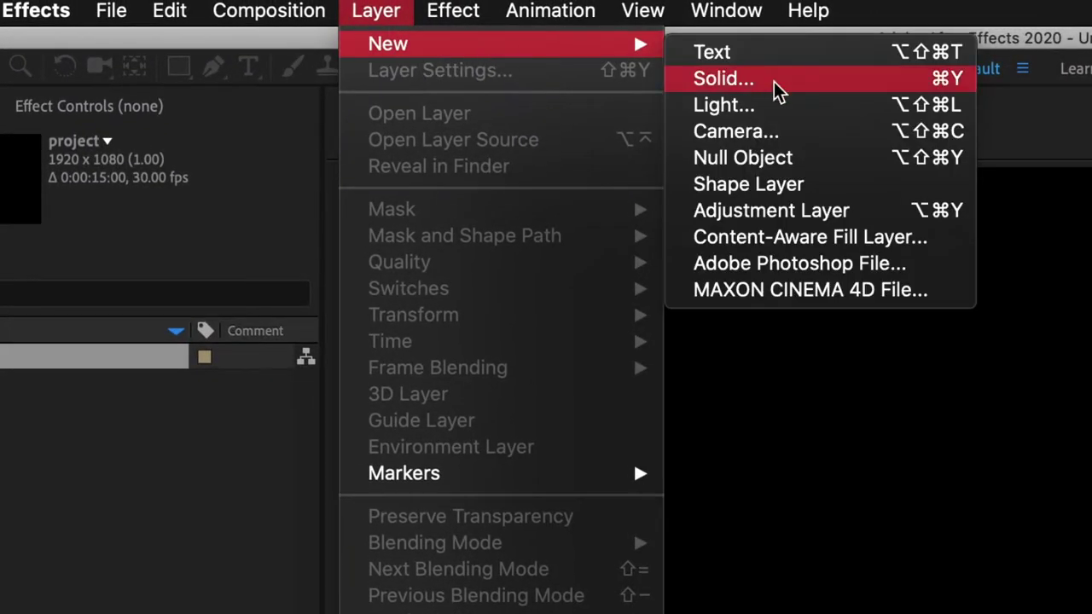
click(778, 89)
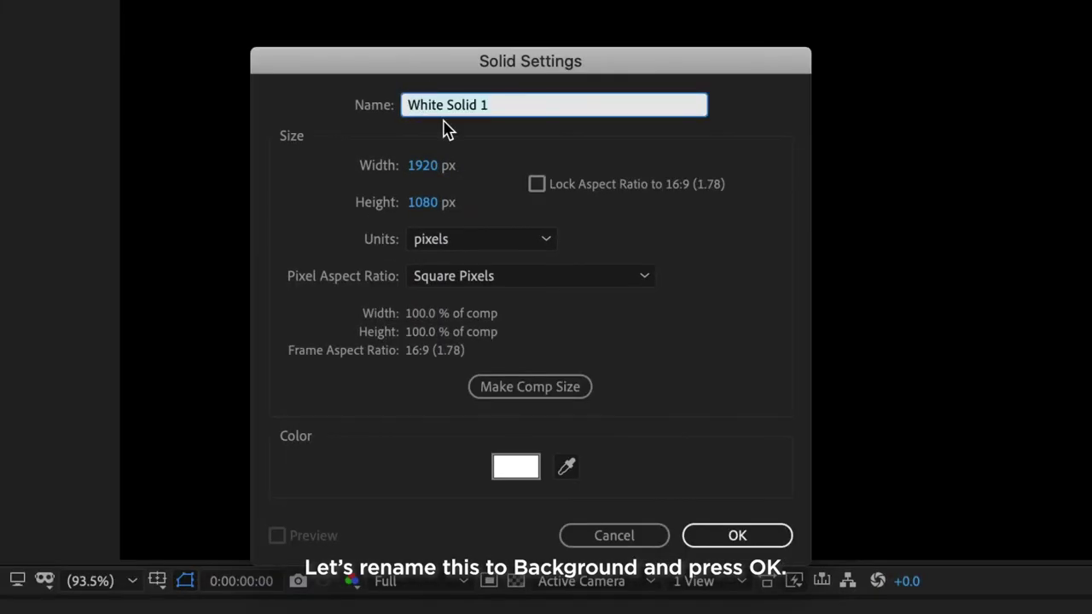
text(b)
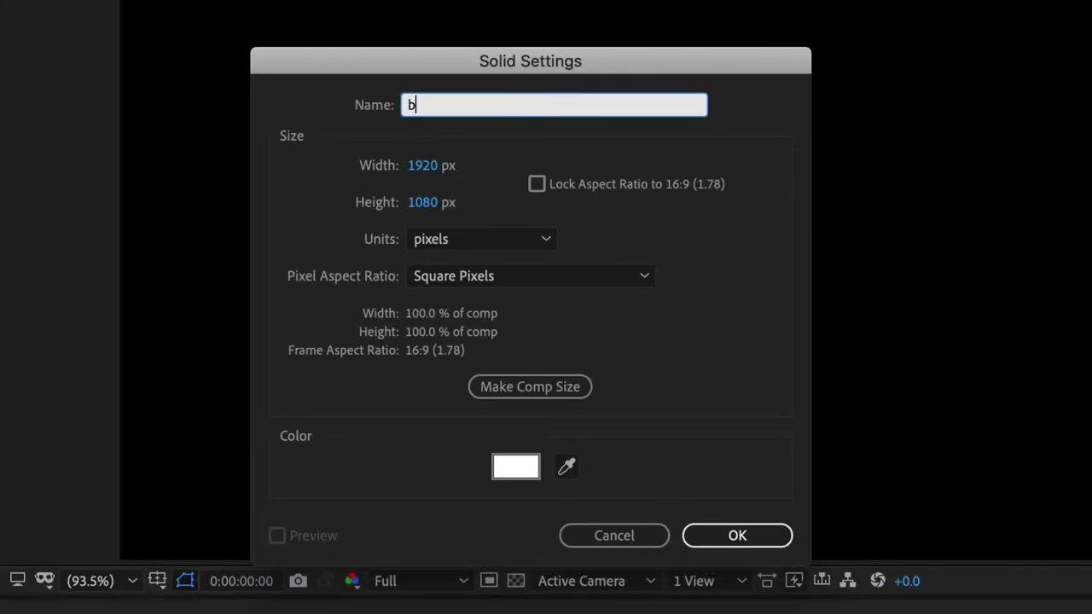
text(ackground)
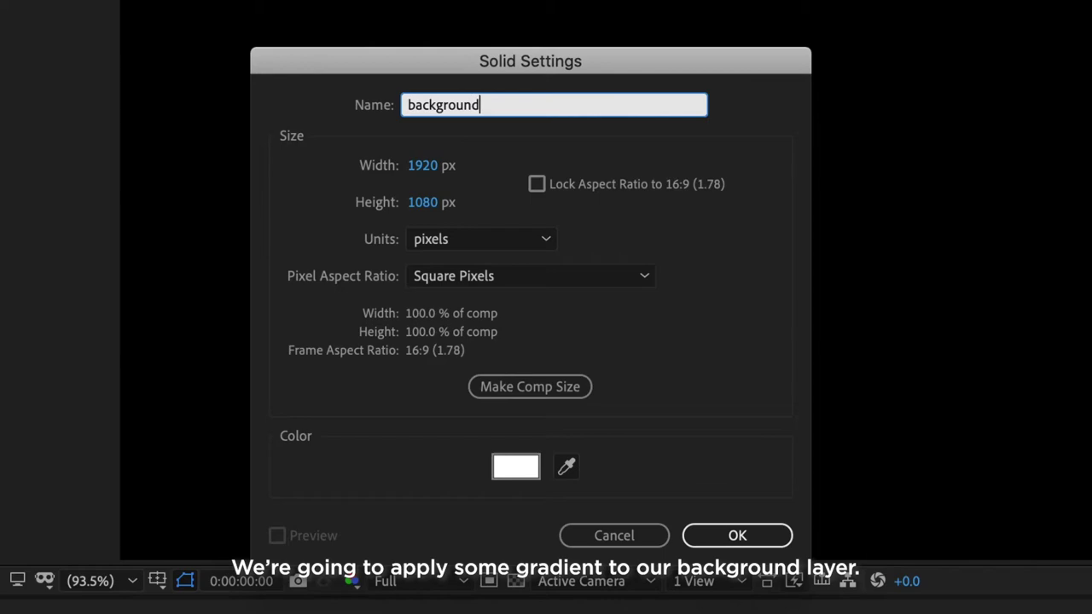
key(Return)
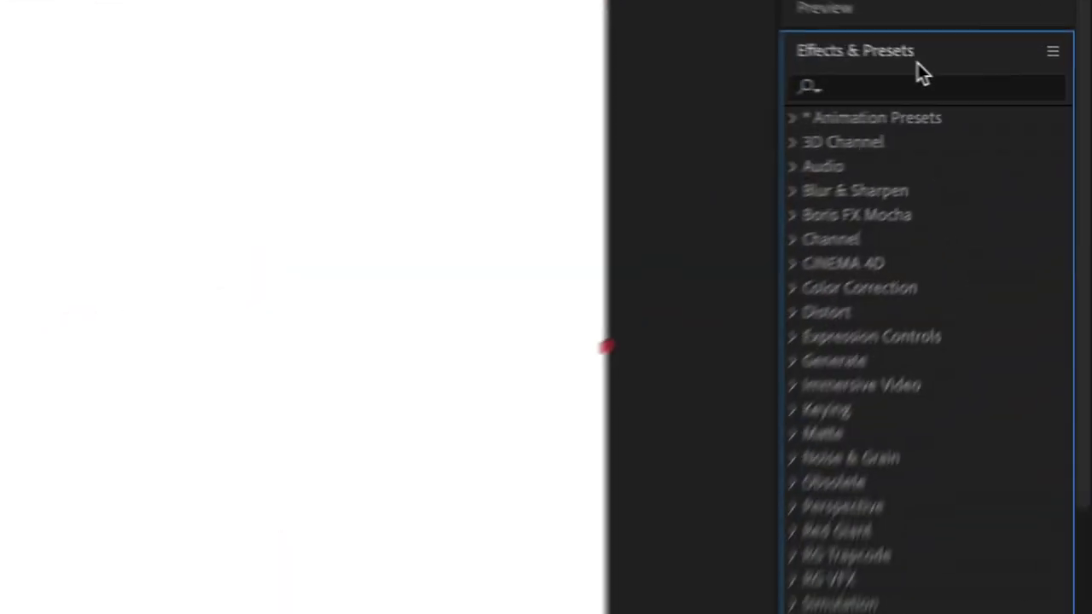
- Apply the Gradient Ramp effect to the background solid
click(898, 85)
text(gr)
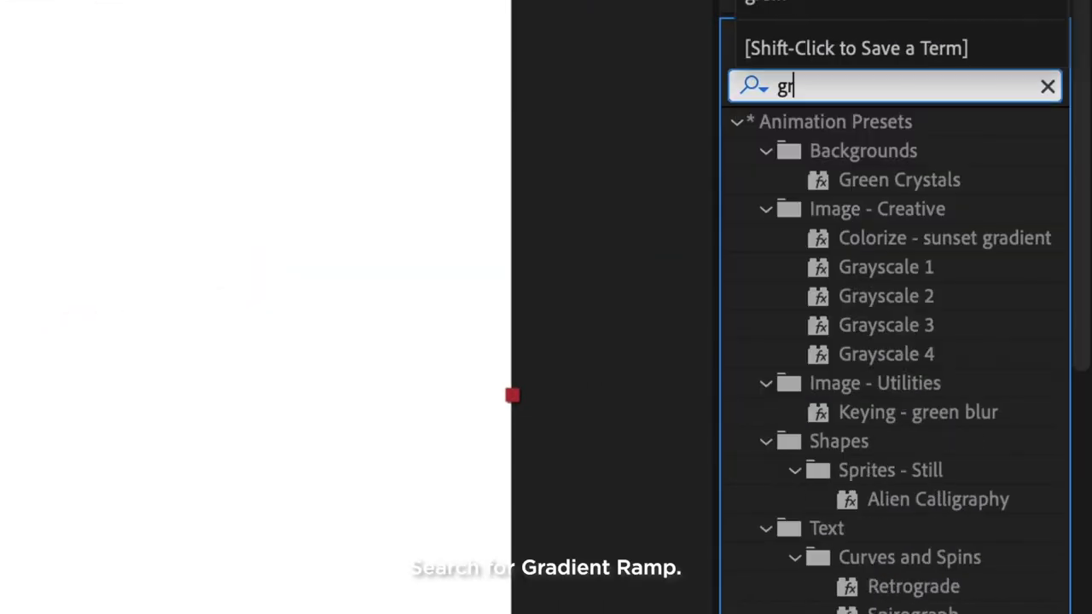
text(adient ram)
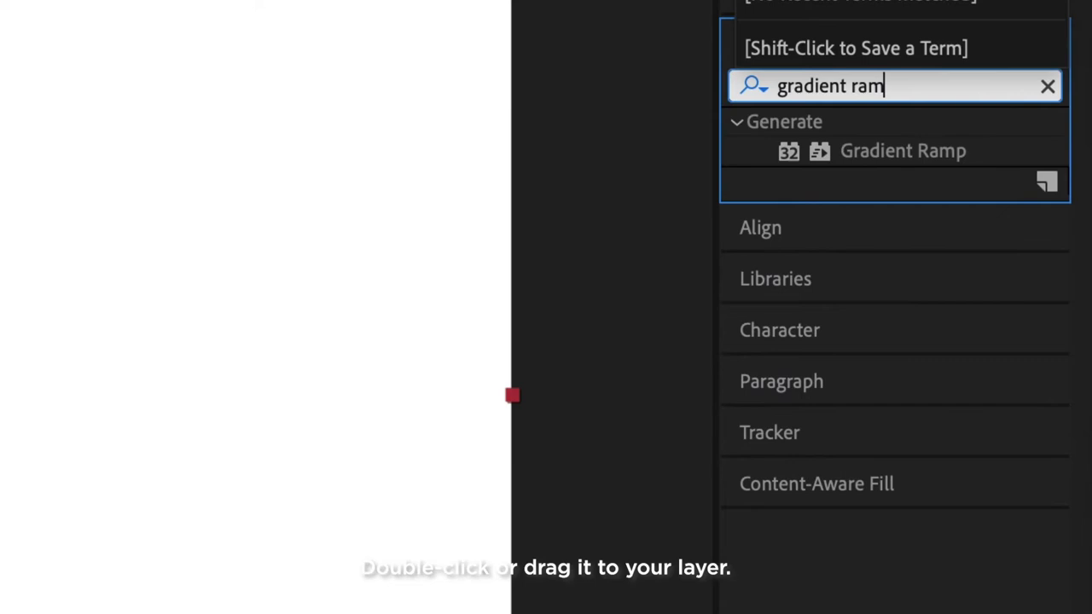
double_click(901, 151)
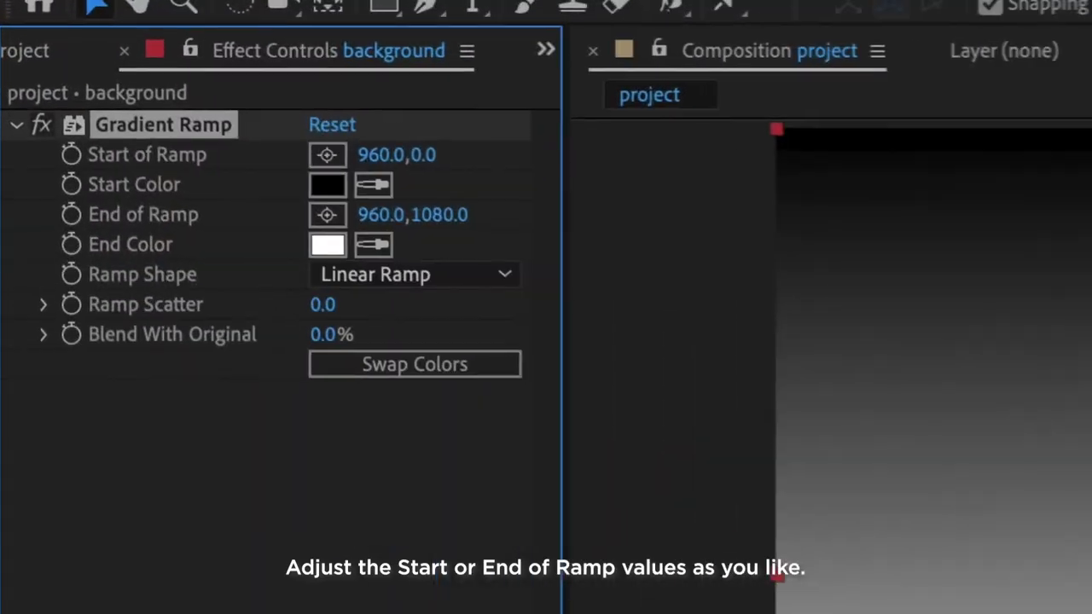
- Adjust the ramp's start and end points, make it a Radial Ramp, and swap colours
drag(381, 158, 401, 157)
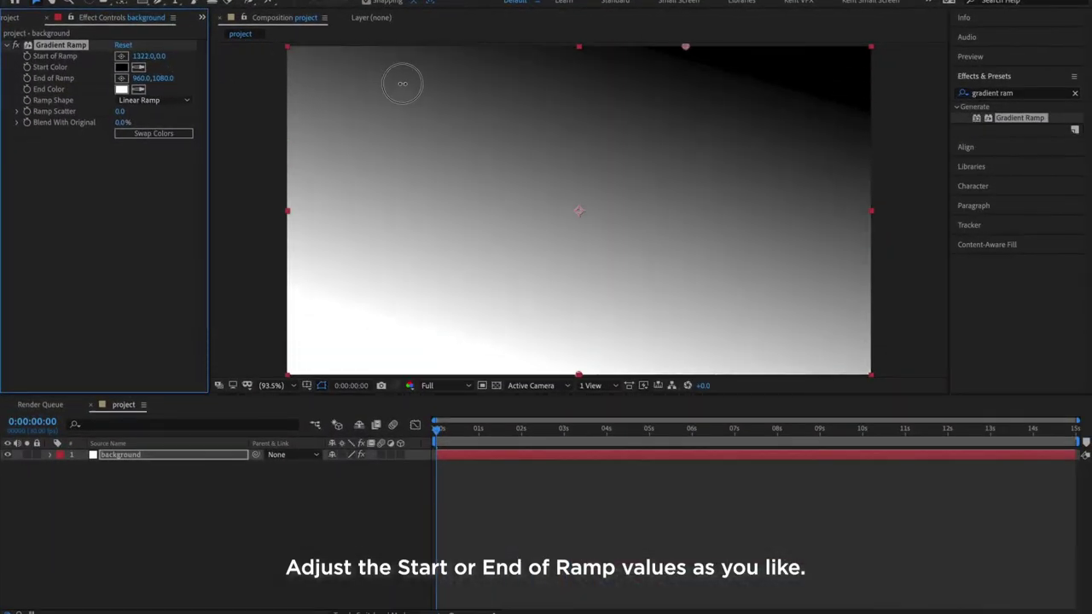
drag(417, 217, 497, 239)
drag(143, 55, 81, 56)
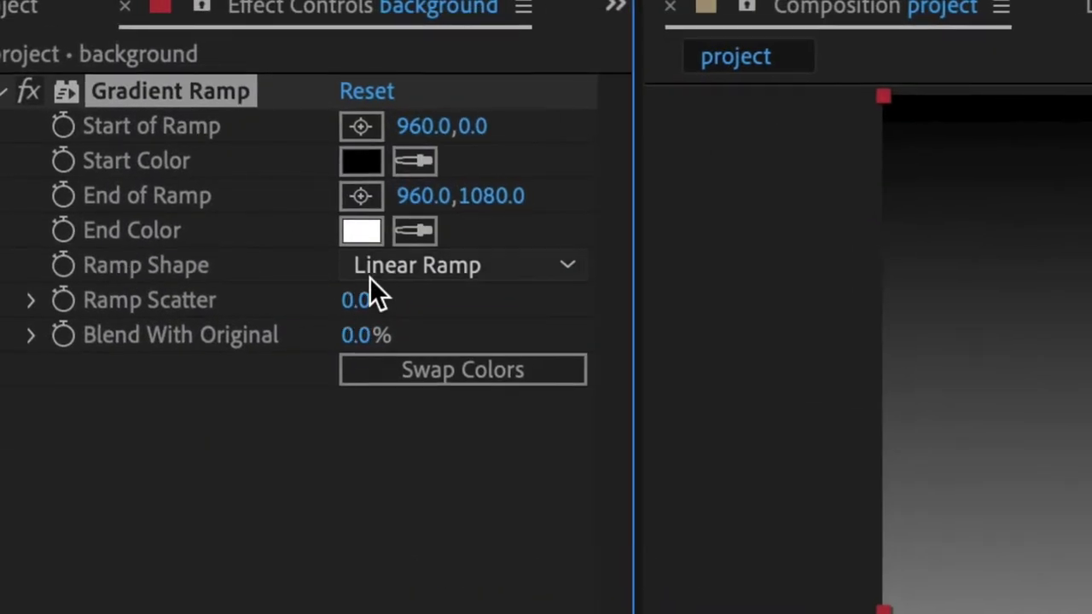
click(378, 272)
click(401, 347)
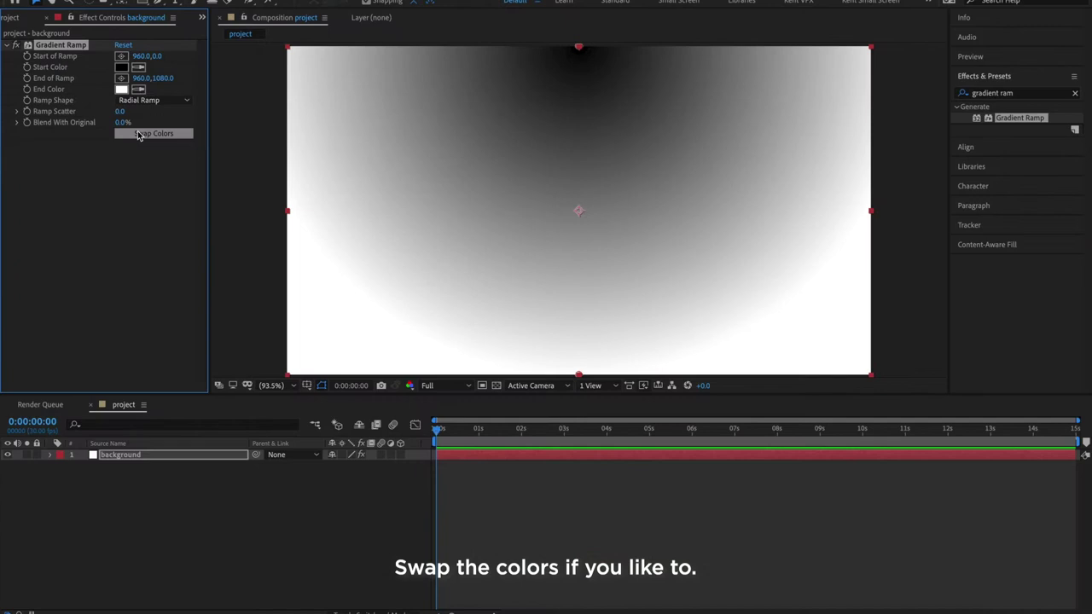
click(140, 135)
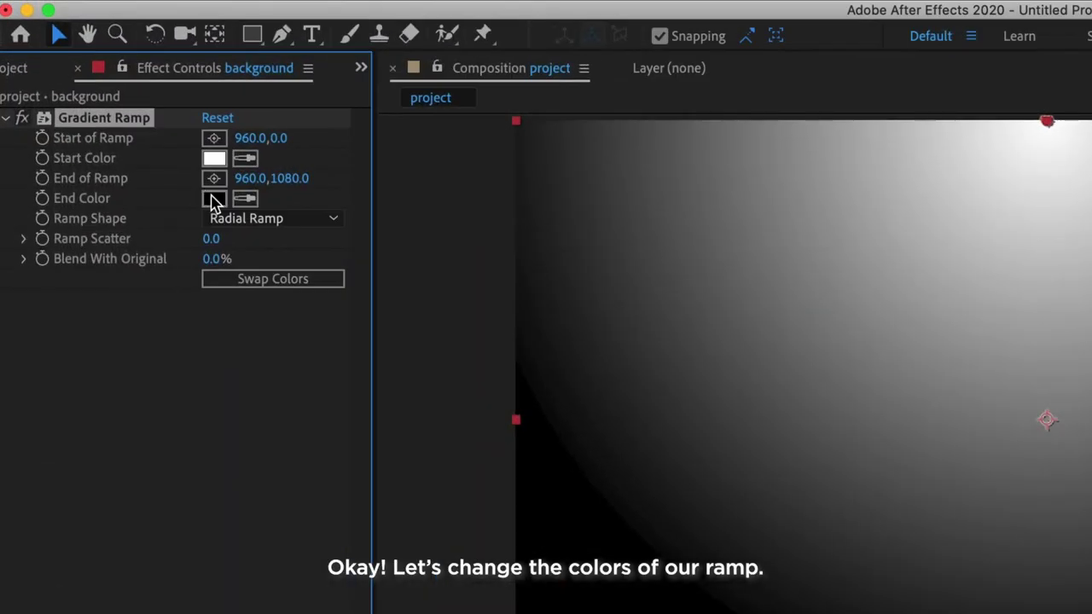
- Set the end colour to dark navy and the start colour to blue 104570
click(121, 89)
drag(337, 437, 341, 284)
drag(264, 250, 273, 353)
key(Return)
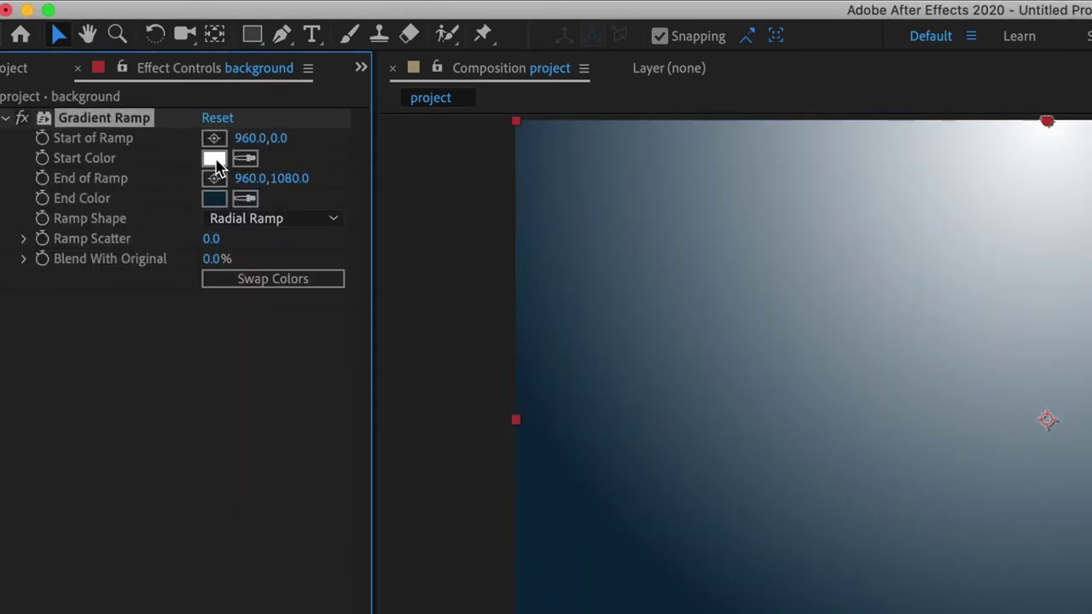
click(214, 158)
click(331, 283)
click(230, 320)
drag(230, 320, 273, 321)
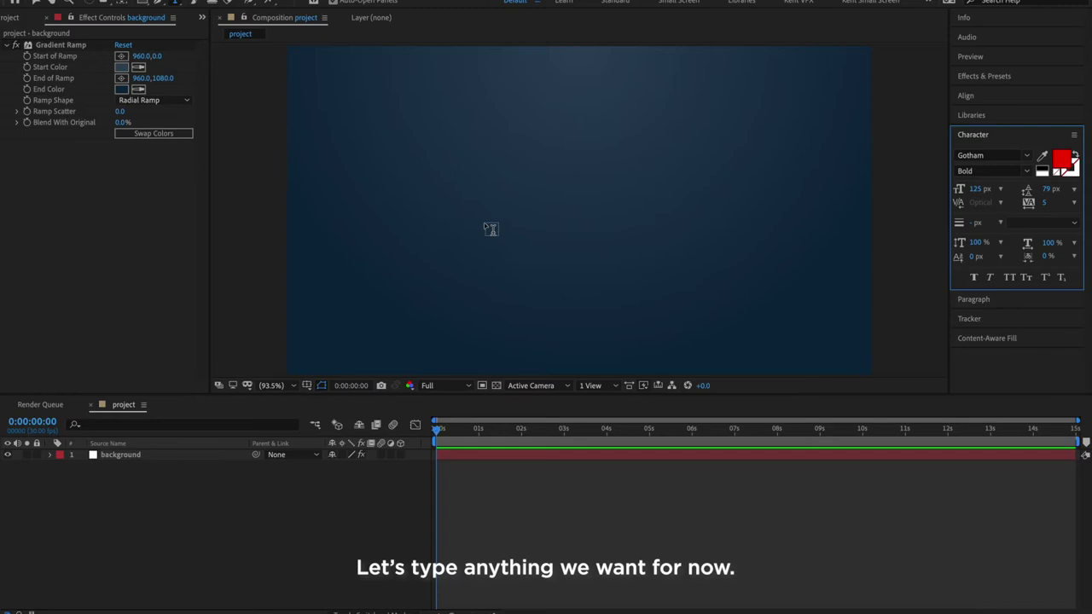
- Type 'Hello World!' as a new text layer in the frame centre and select all its text
click(484, 222)
text(H)
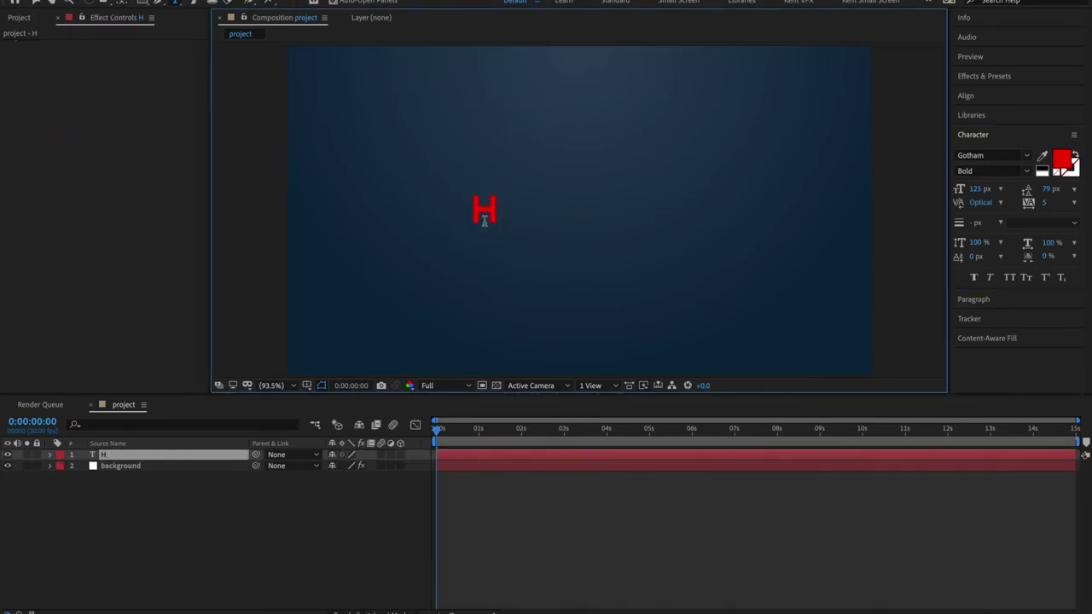
text(ello Wor)
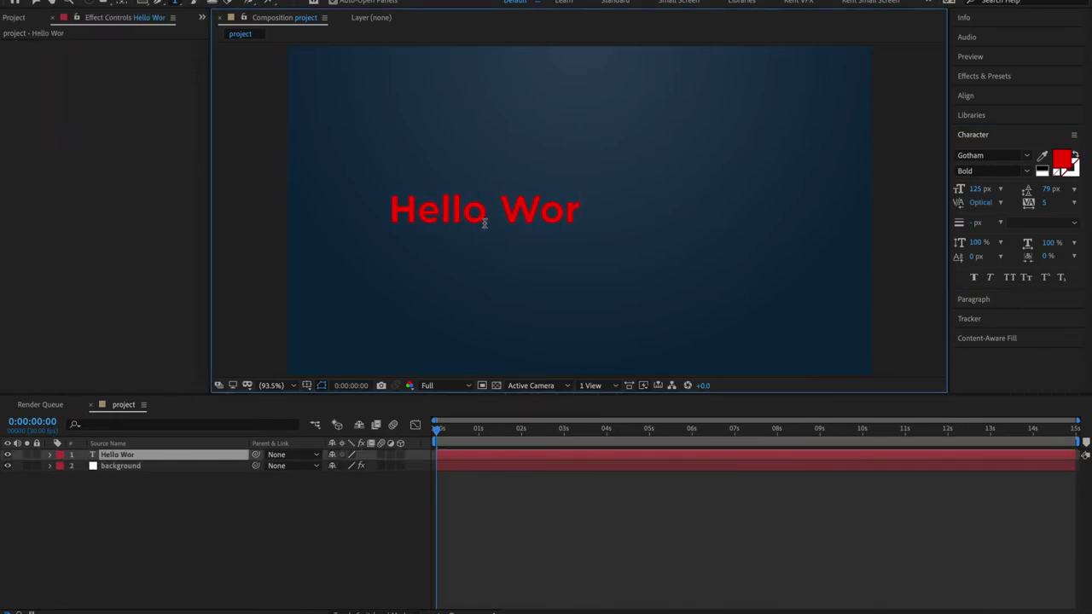
text(ld!)
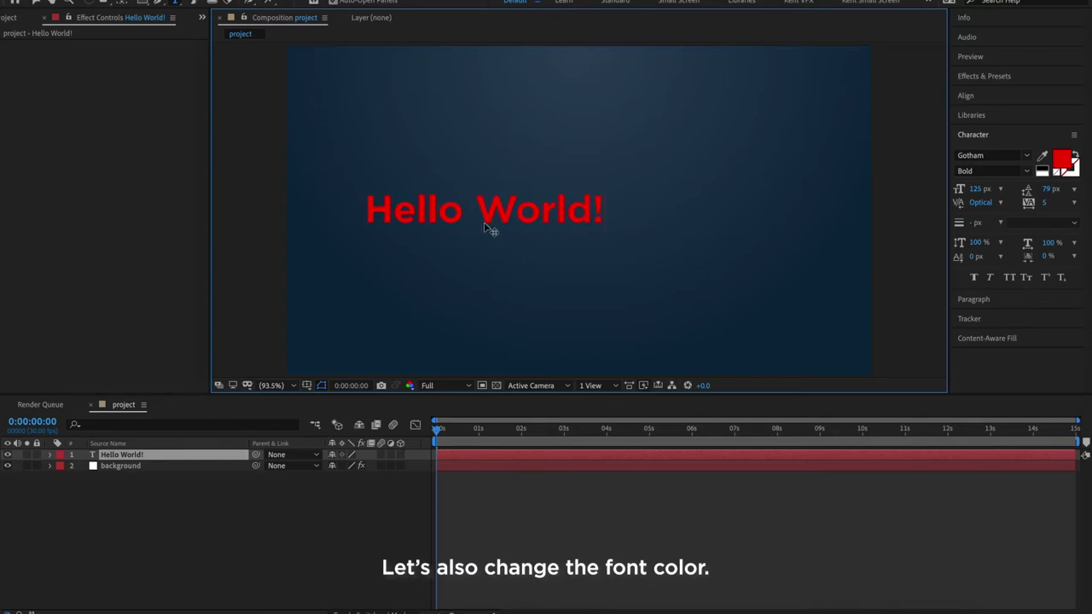
key(ctrl+a)
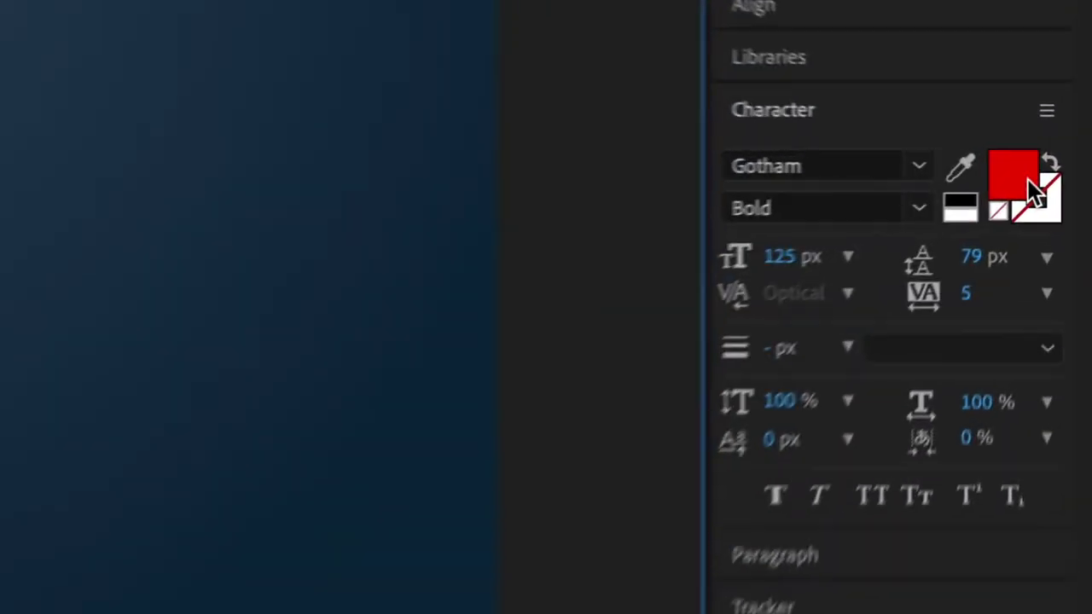
- Make the title text off-white FBFBFB in the Medium font style
click(1028, 179)
drag(105, 159, 11, 65)
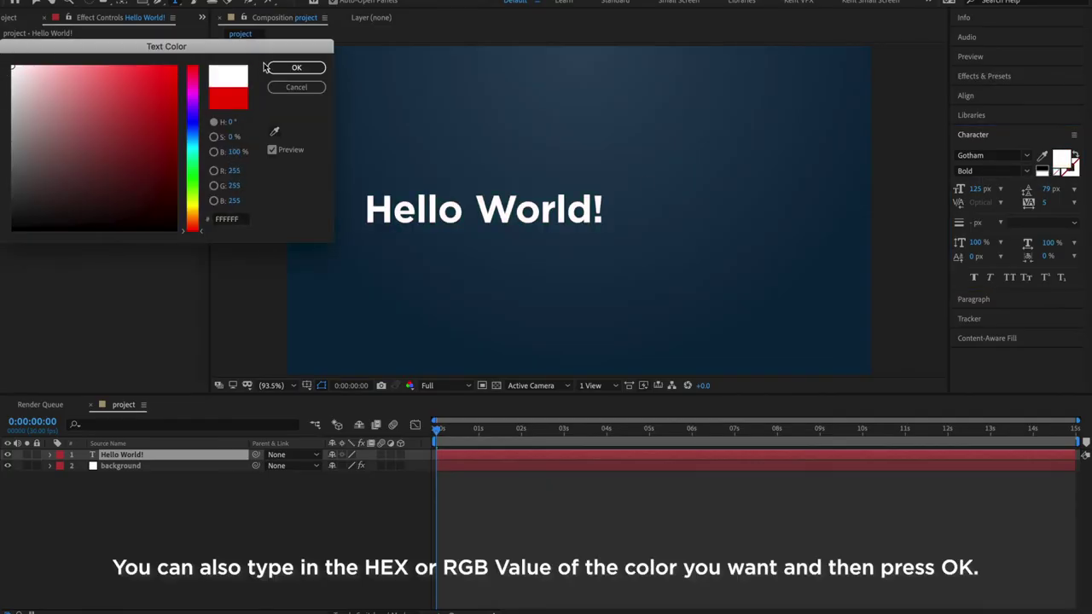
click(231, 218)
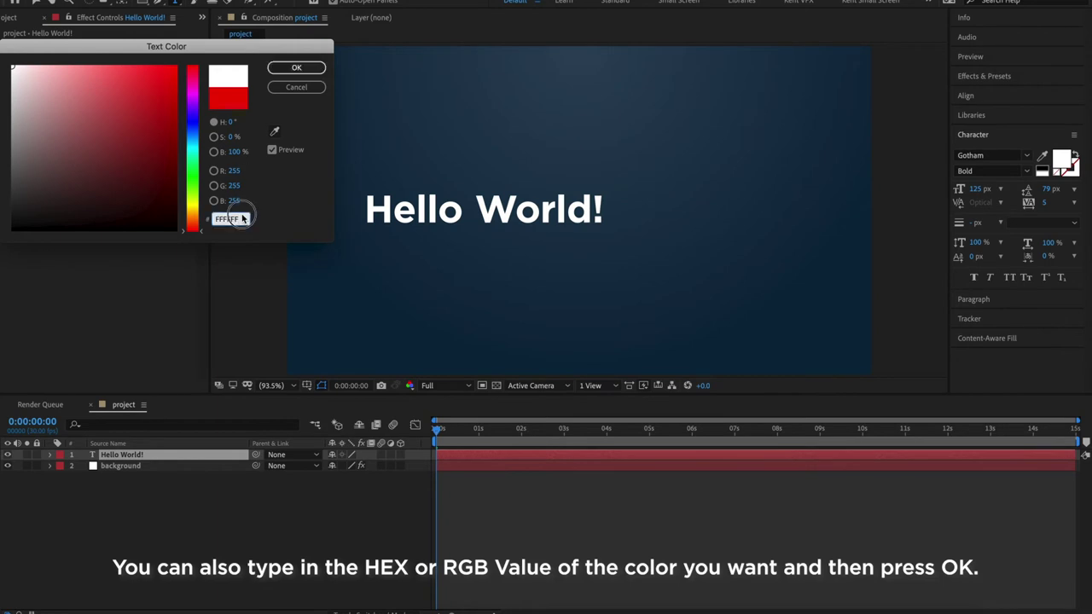
text(FBFBFB)
key(Return)
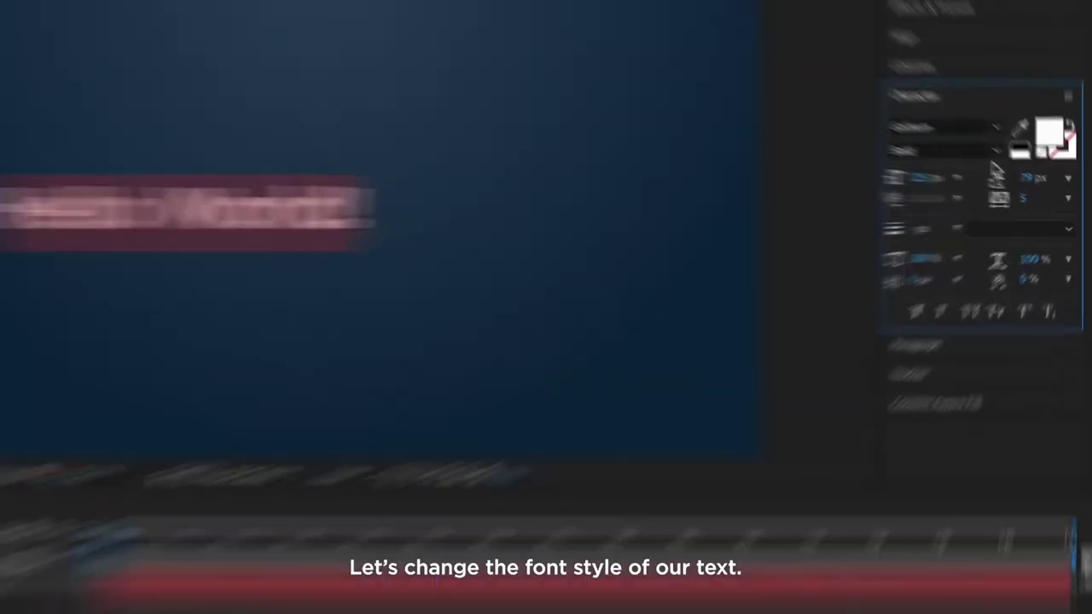
click(991, 151)
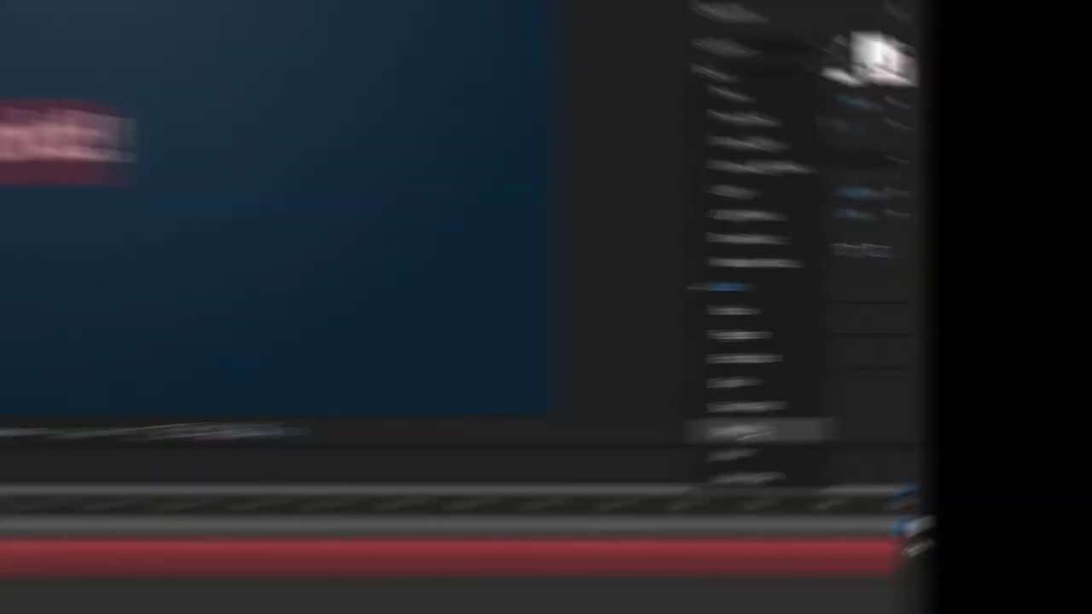
click(748, 432)
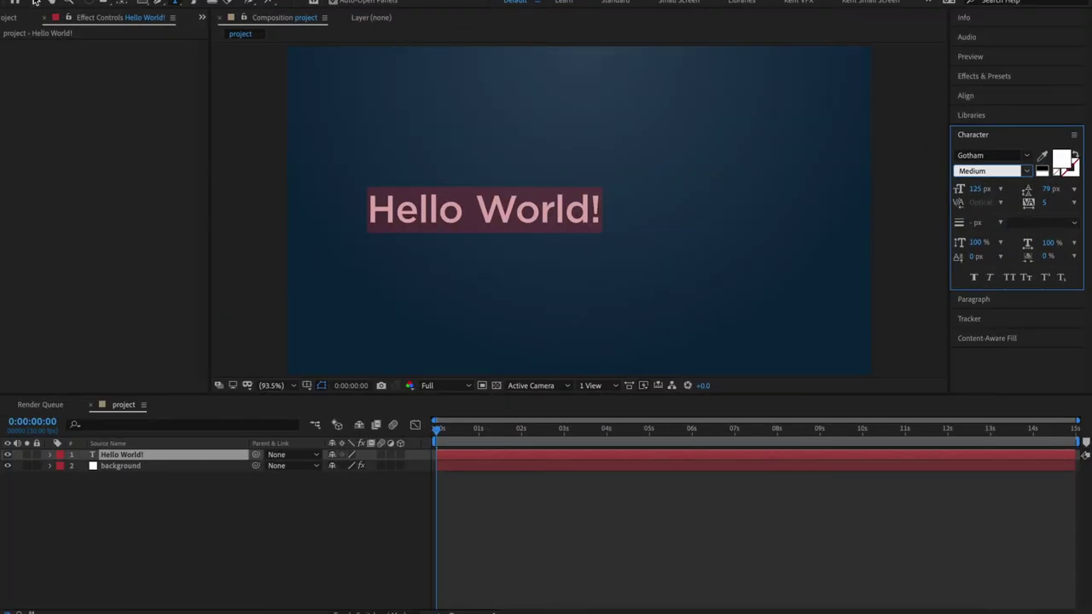
- Centre the title horizontally and vertically in the composition and reveal its Scale property
key(Escape)
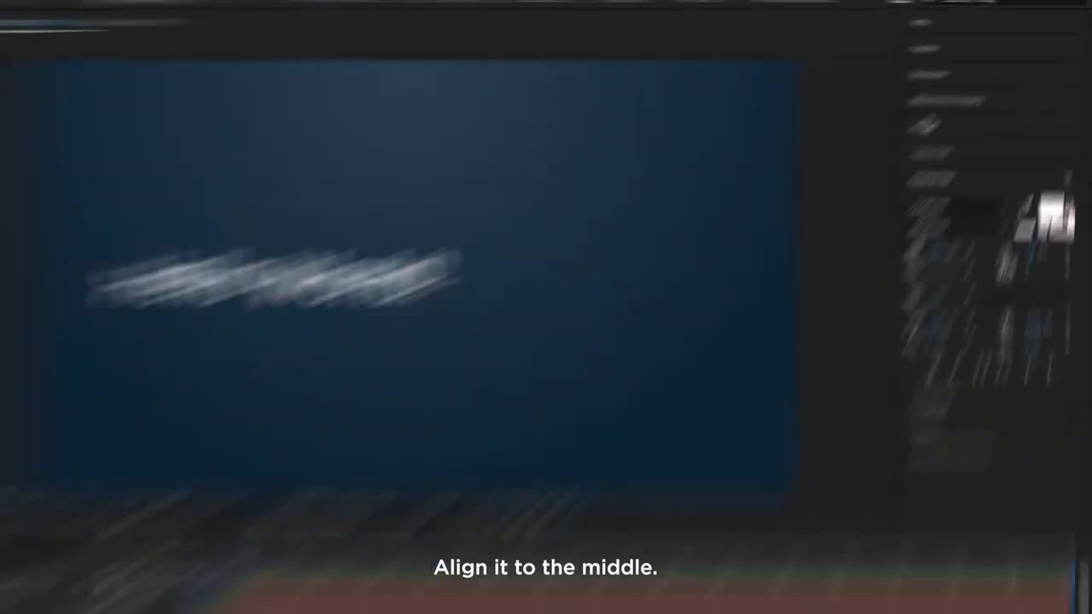
click(966, 93)
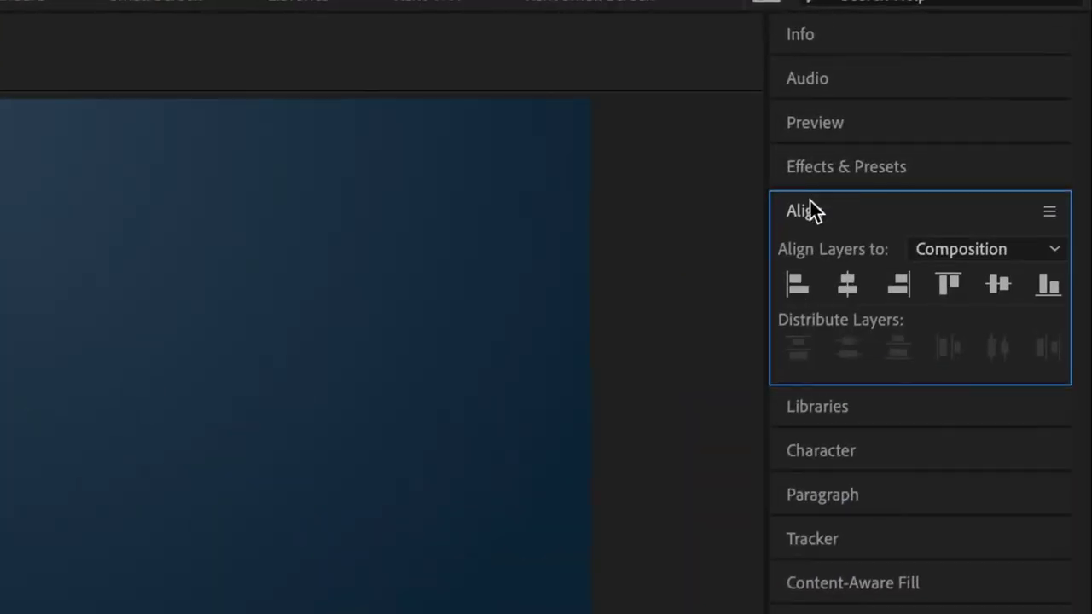
click(847, 284)
click(1005, 289)
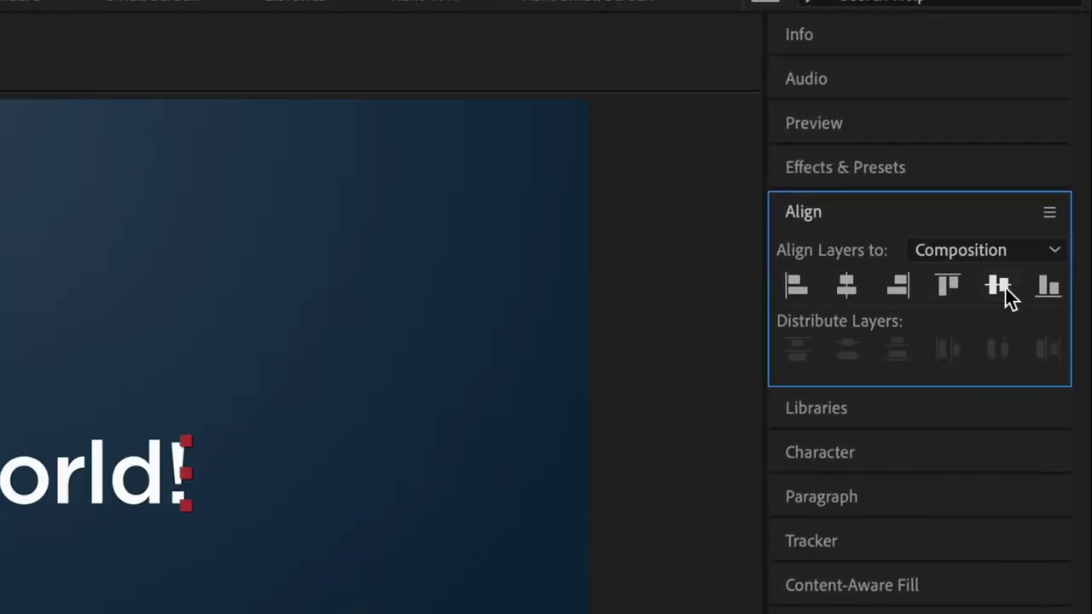
key(s)
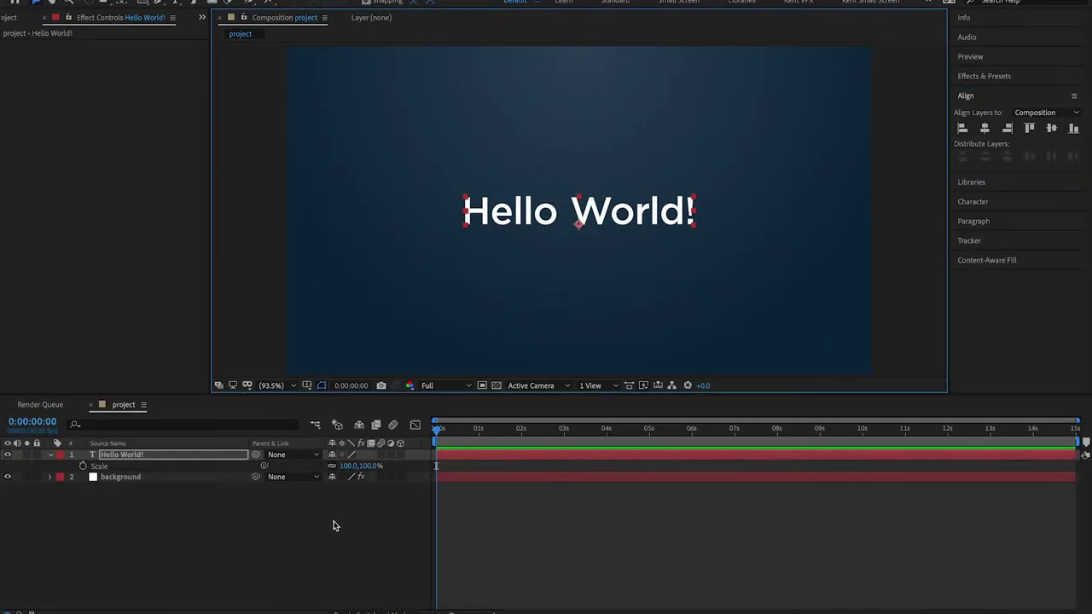
- Add Scale keyframes at frames 0, 13 and 25 and apply Easy Ease to them
click(83, 467)
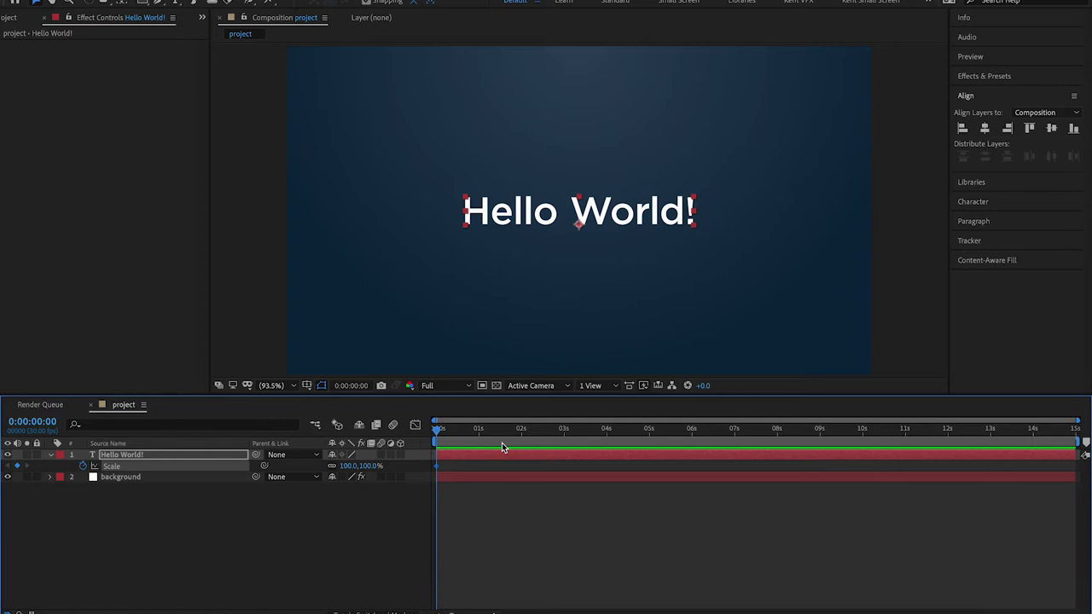
click(455, 431)
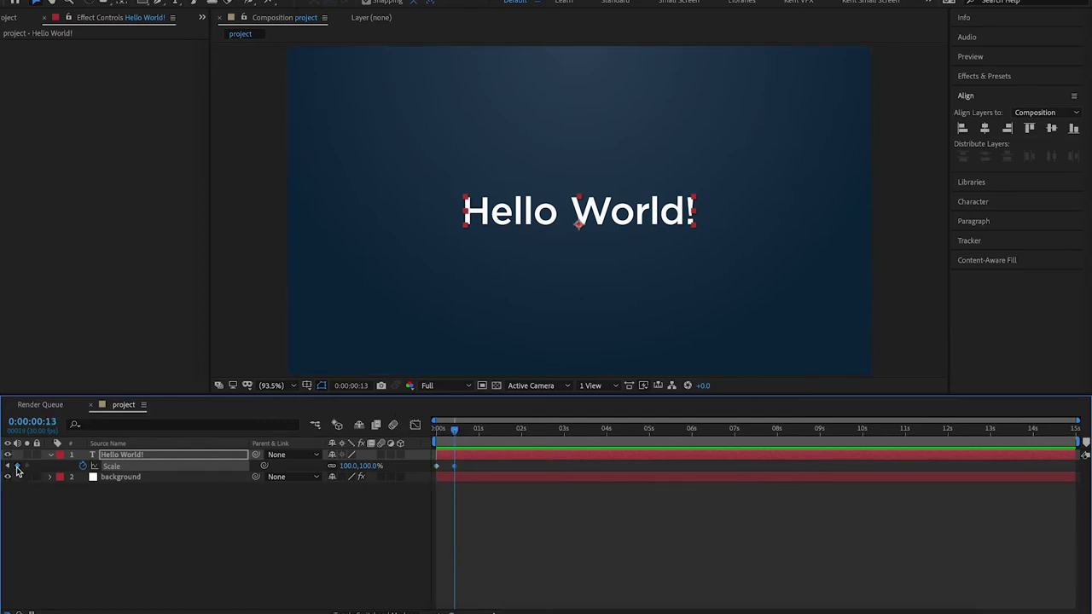
click(472, 432)
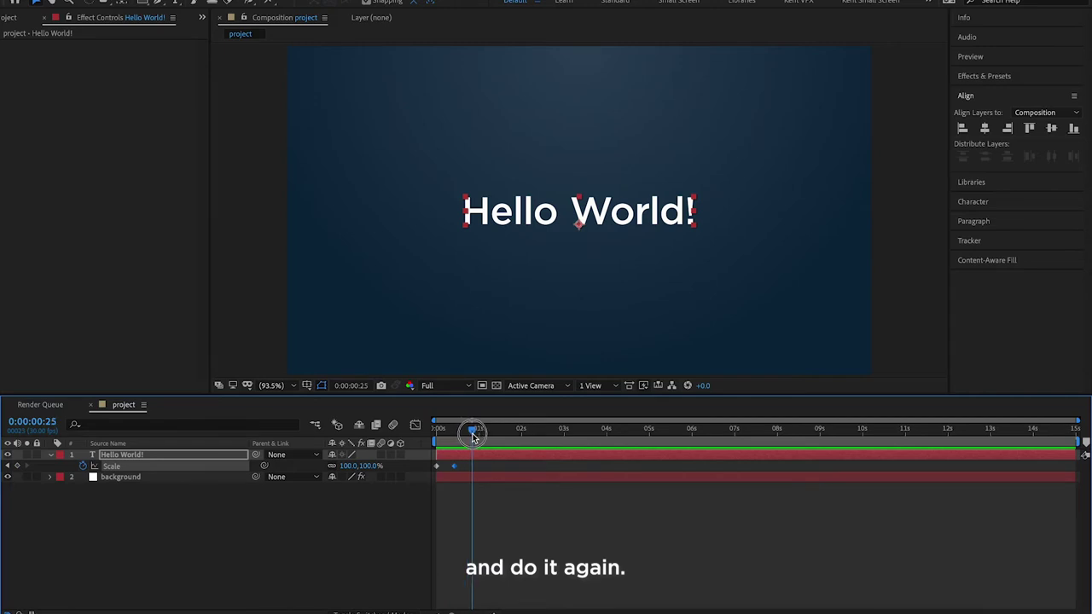
click(16, 467)
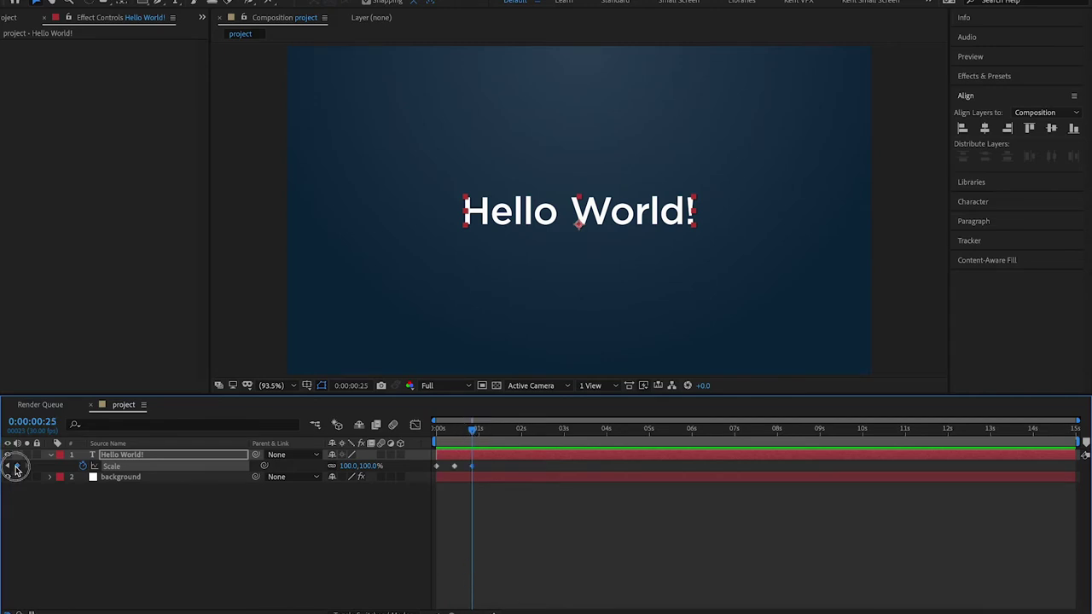
drag(471, 427, 435, 427)
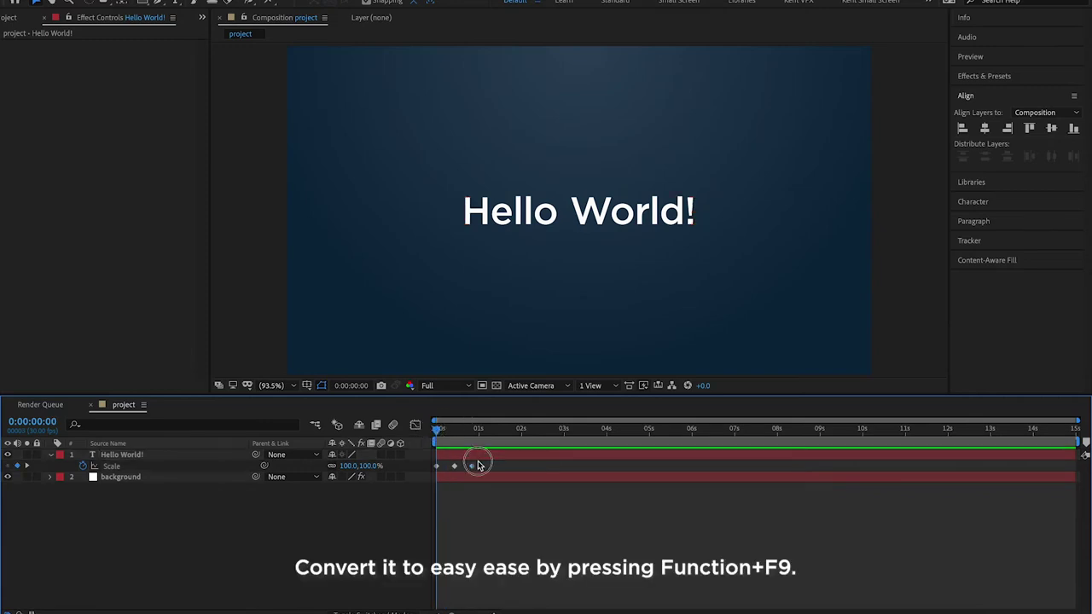
drag(475, 458, 418, 481)
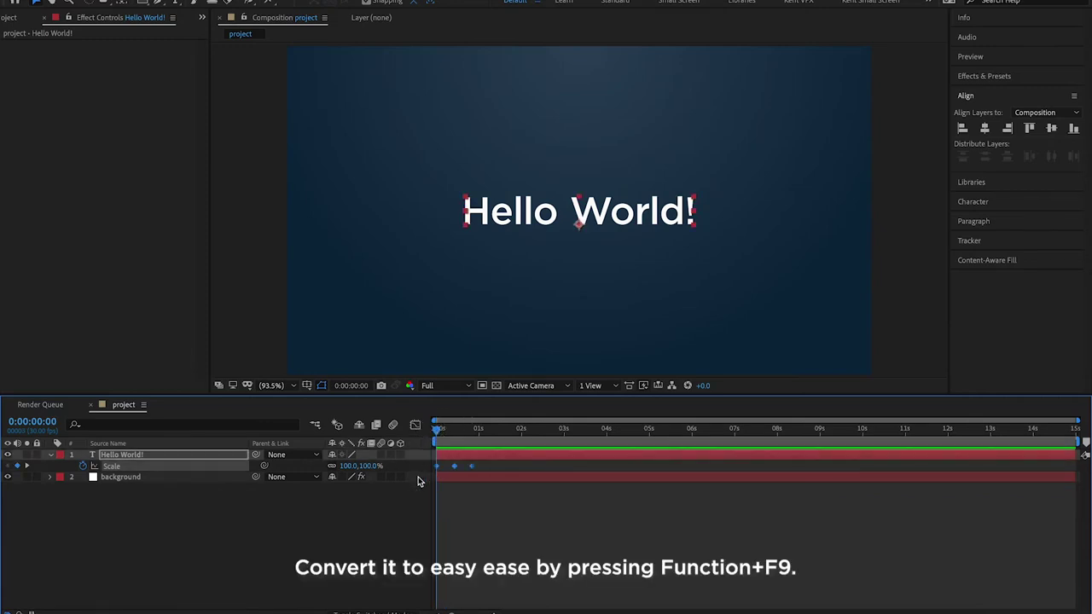
key(F9)
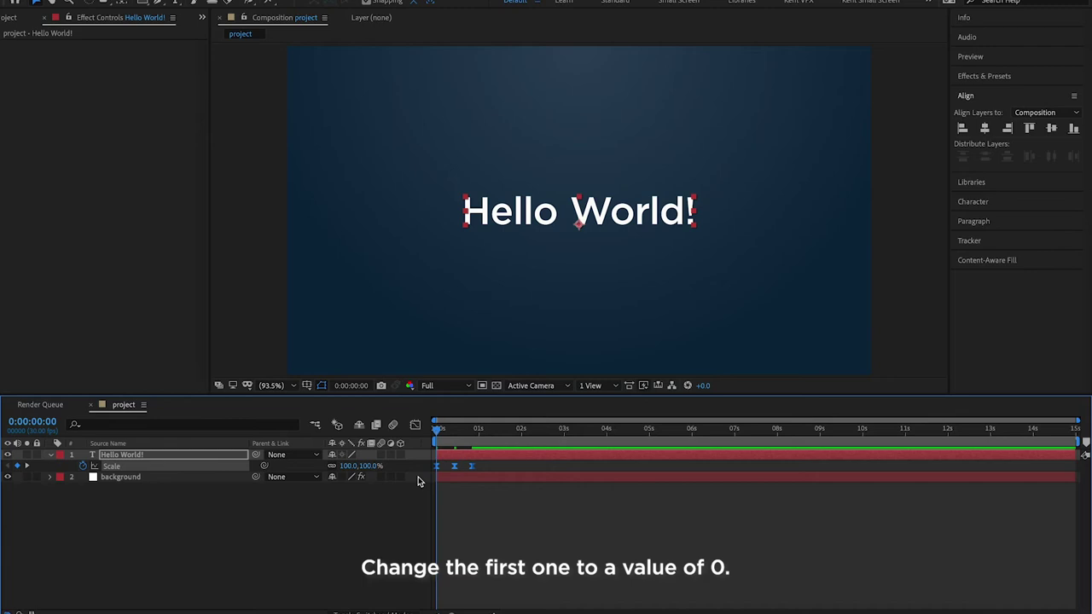
click(418, 481)
- Set the Scale keyframe values to 0%, 115% and 100%, then preview the bounce
click(369, 466)
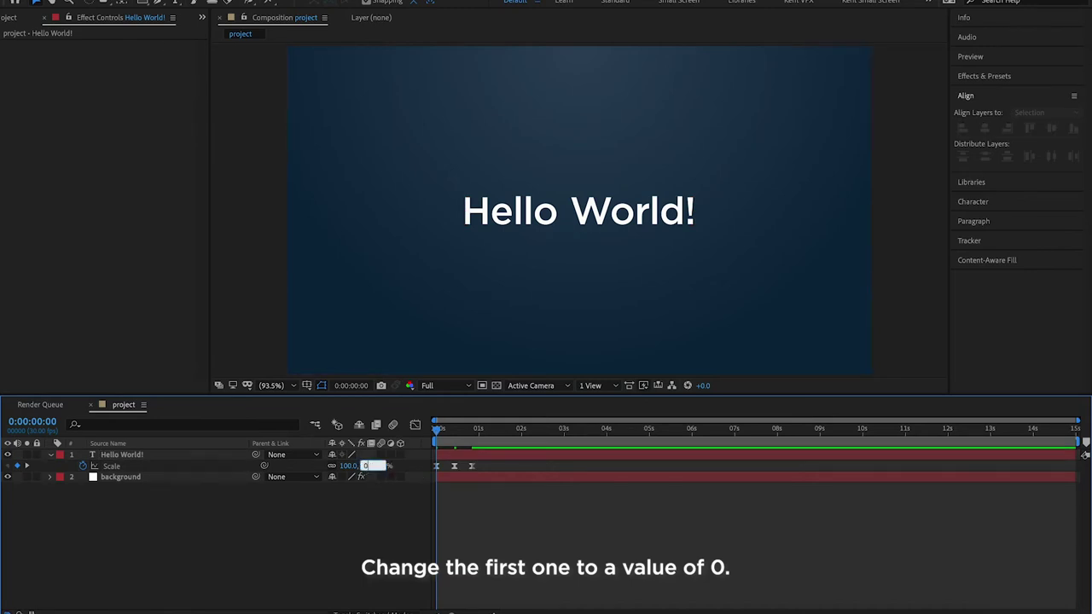
text(0)
key(Return)
key(space)
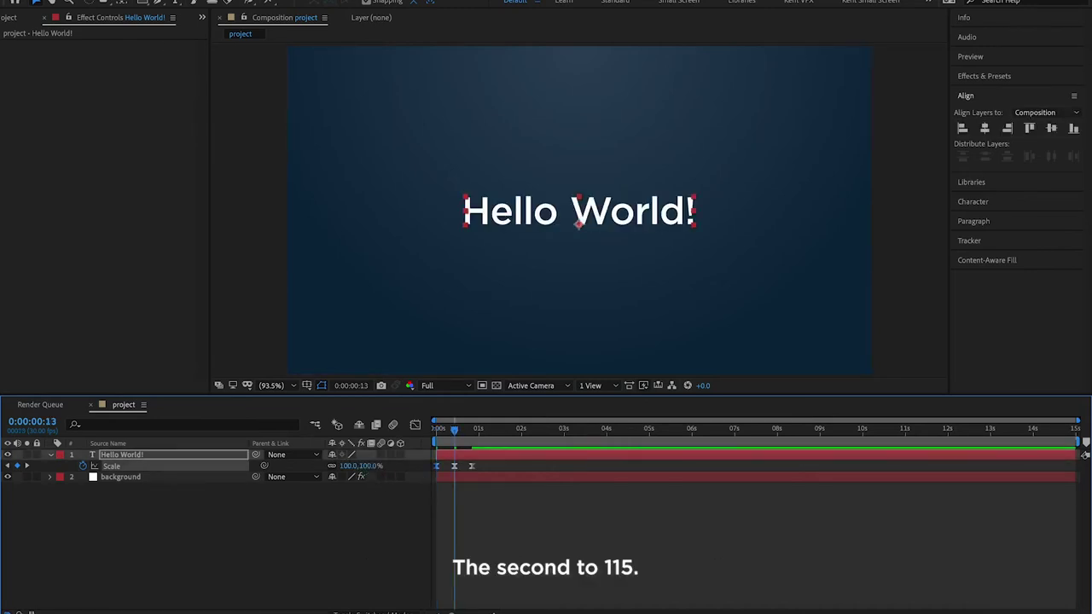
click(368, 467)
text(115)
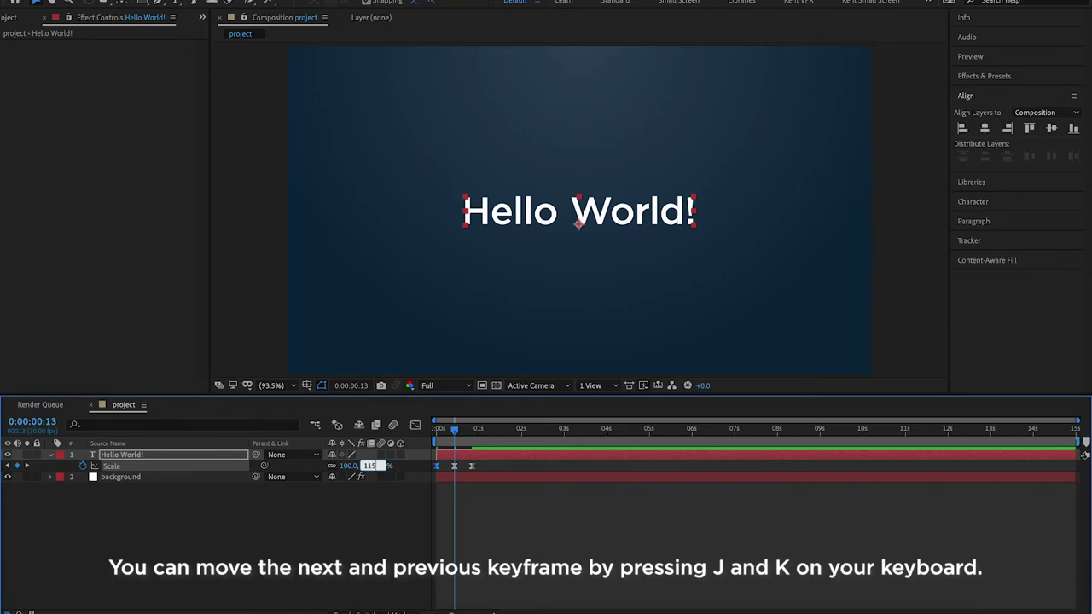
key(Return)
key(k)
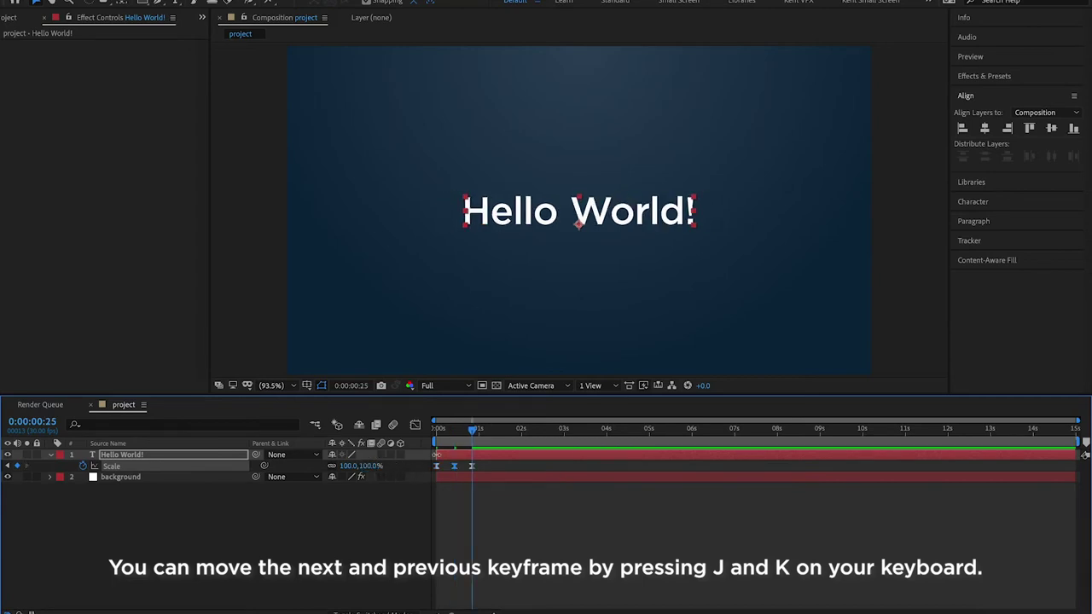
key(j)
key(space)
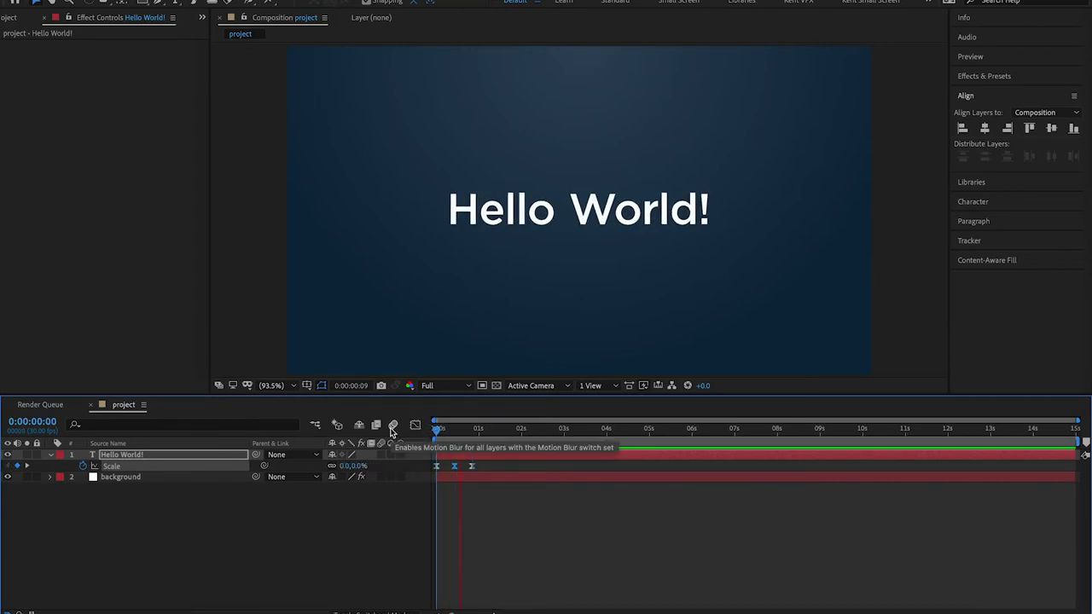
key(space)
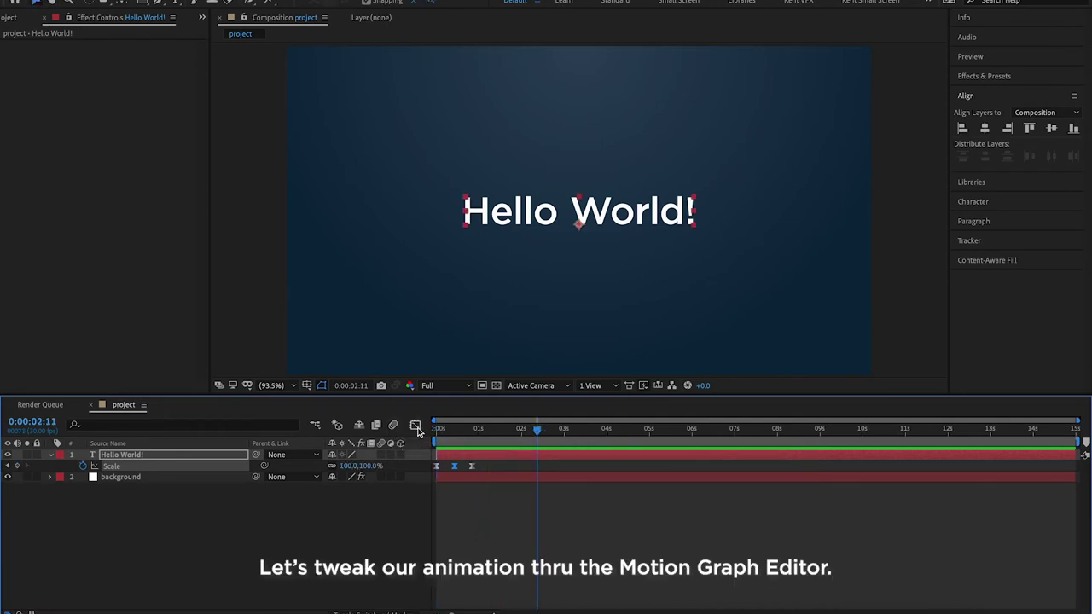
- In the Scale speed graph, drag the first keyframe's influence handle so speed spikes near 1000 %/sec
click(415, 426)
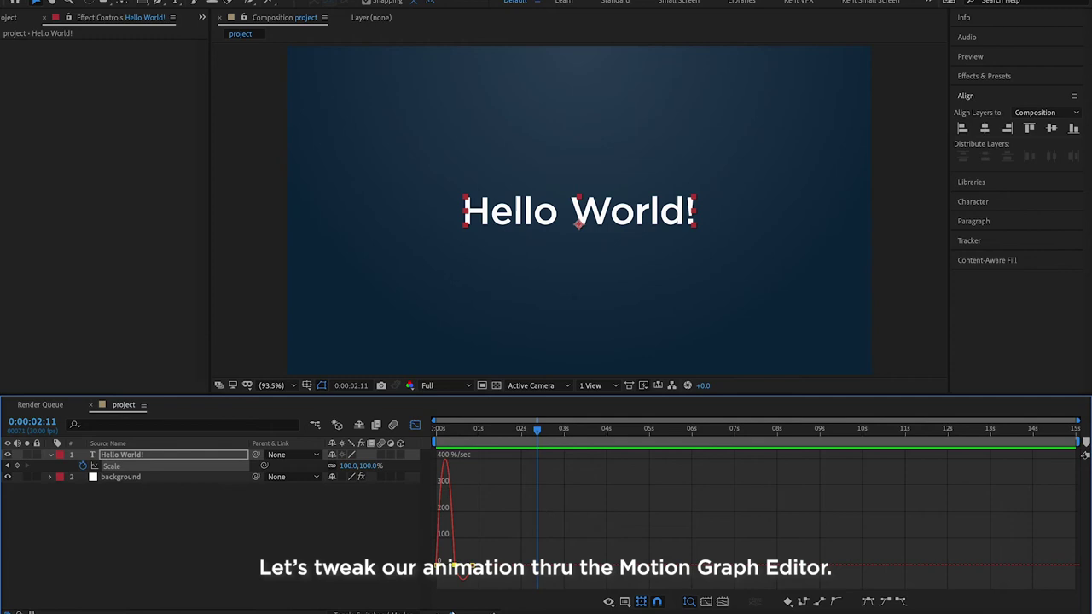
key(equal)
key(equal)
key(equal)
key(equal)
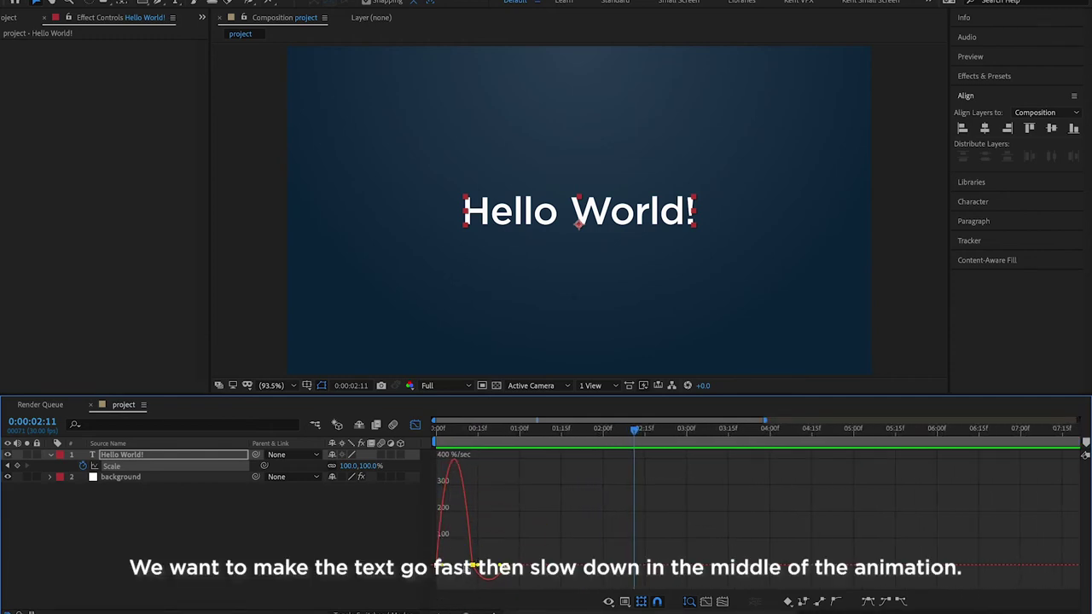
drag(474, 565, 495, 575)
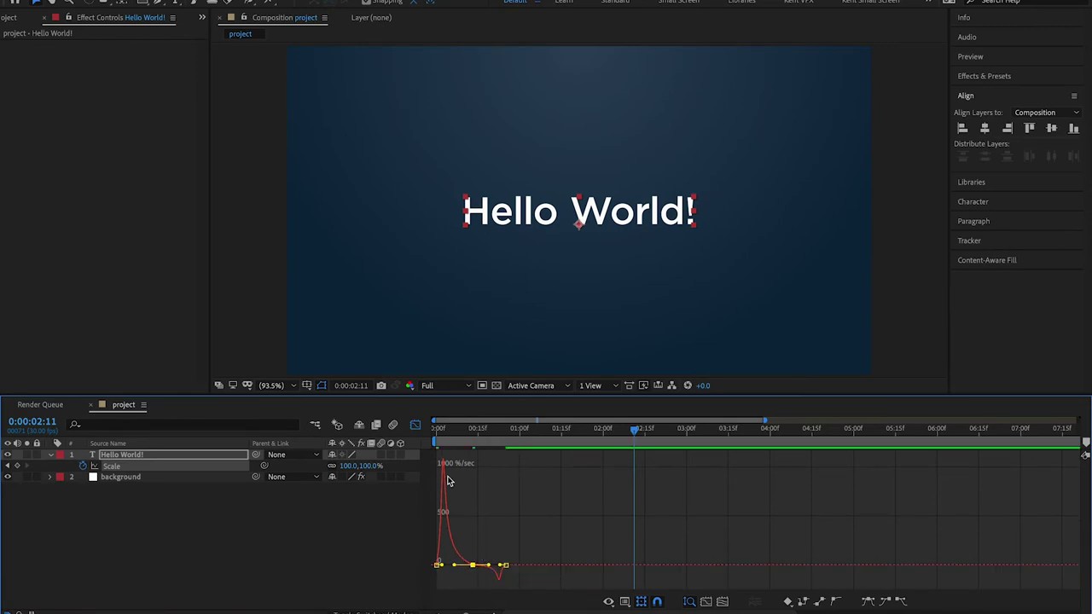
- Preview the bounce, then move the later Scale keyframes a few frames earlier
click(415, 425)
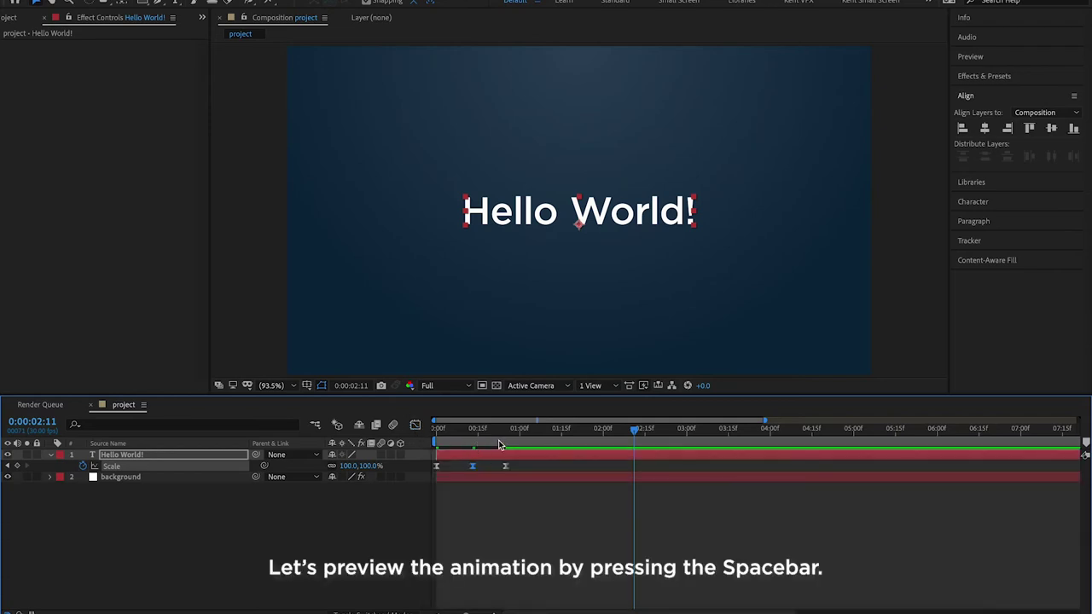
click(482, 434)
drag(482, 437, 436, 432)
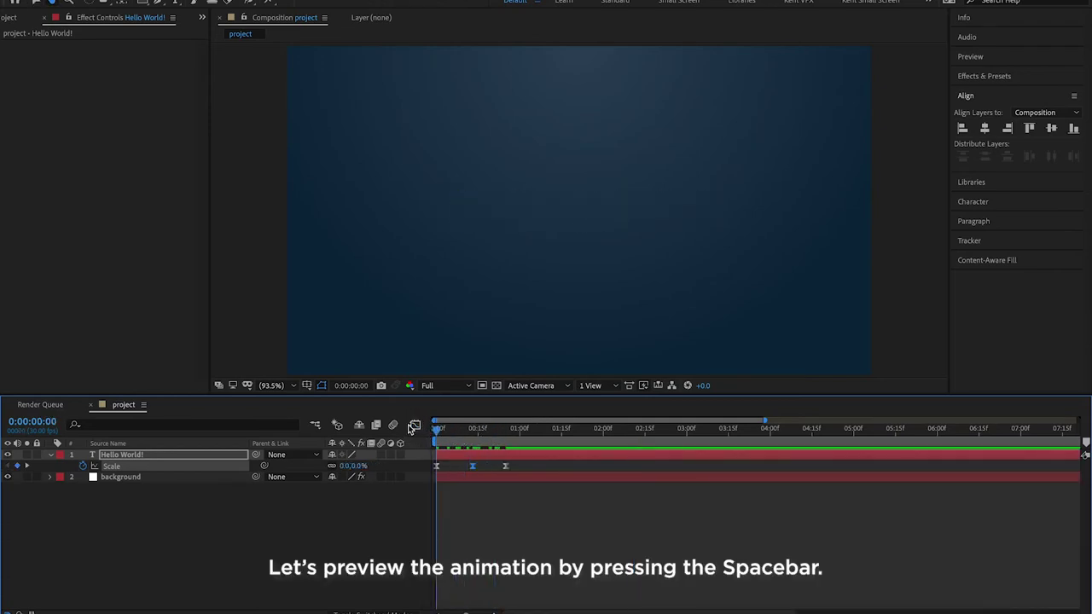
key(space)
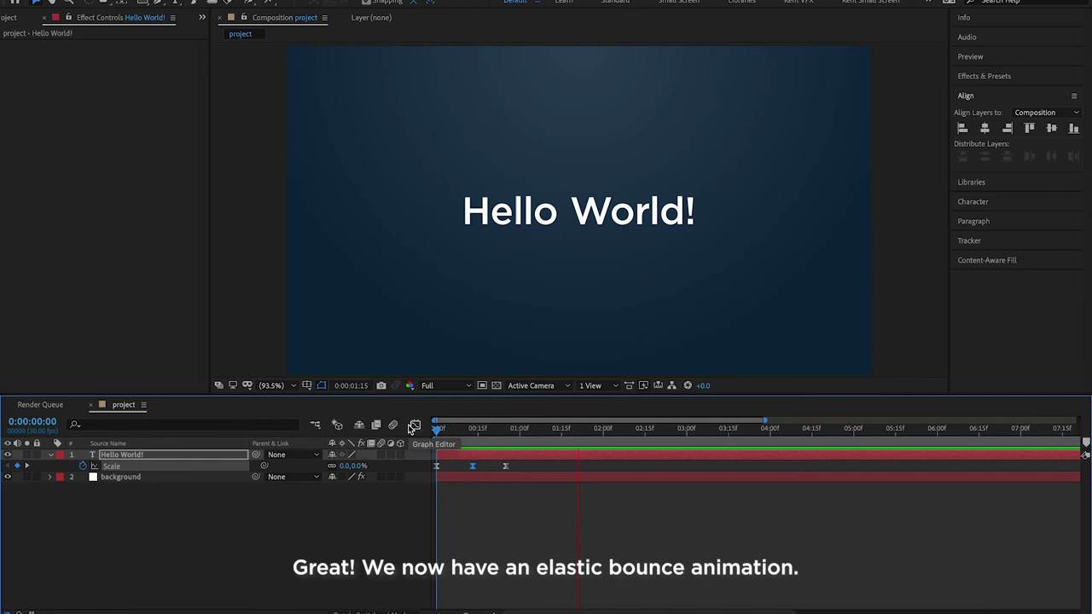
key(space)
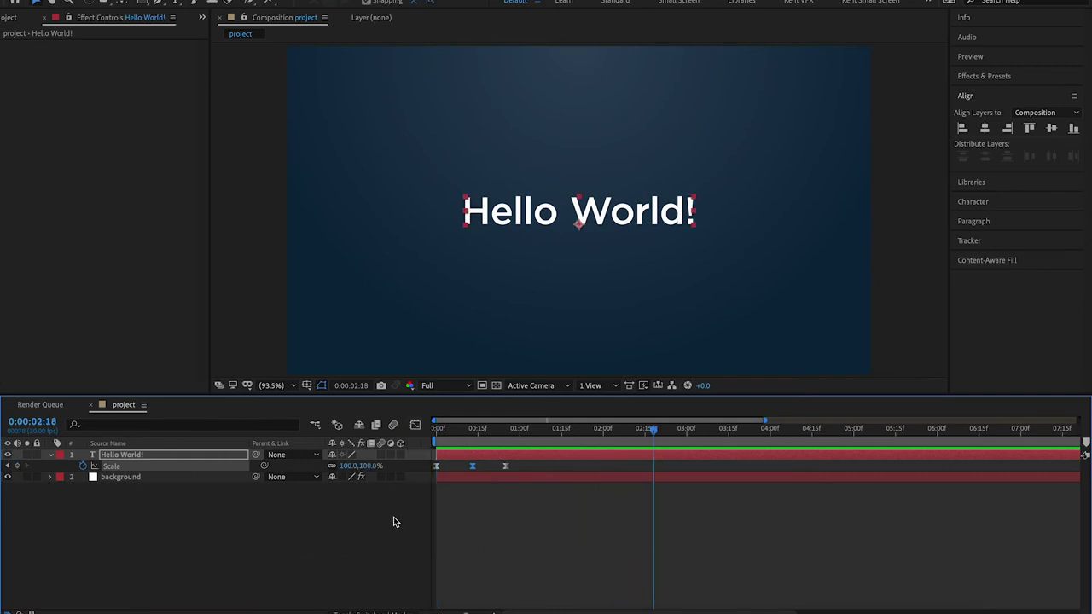
drag(522, 466, 464, 472)
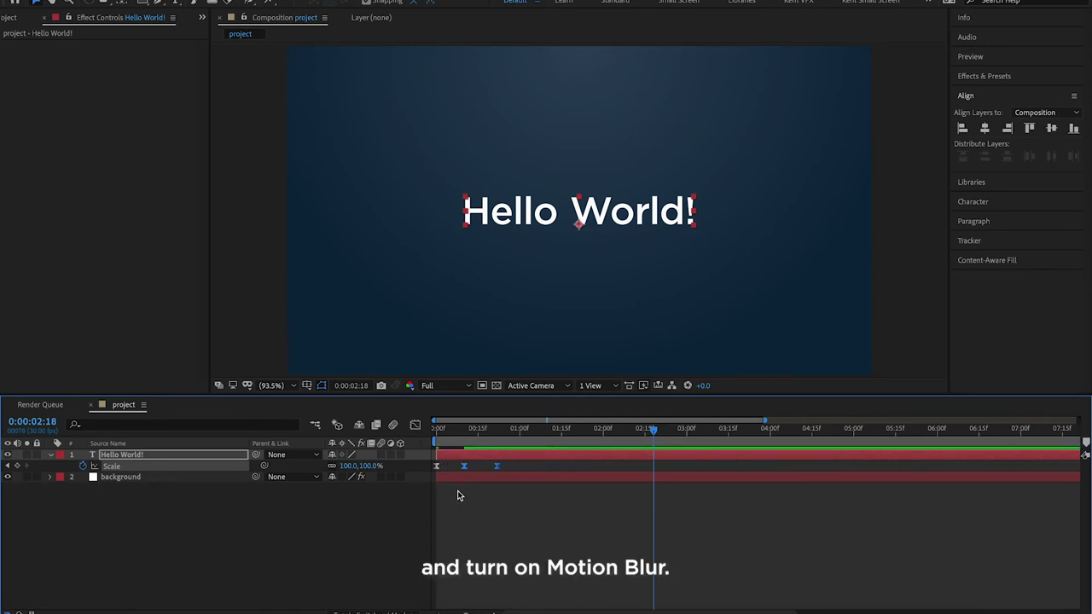
- Turn on motion blur for the Hello World! layer and preview the animation from frame 0
click(457, 491)
click(380, 455)
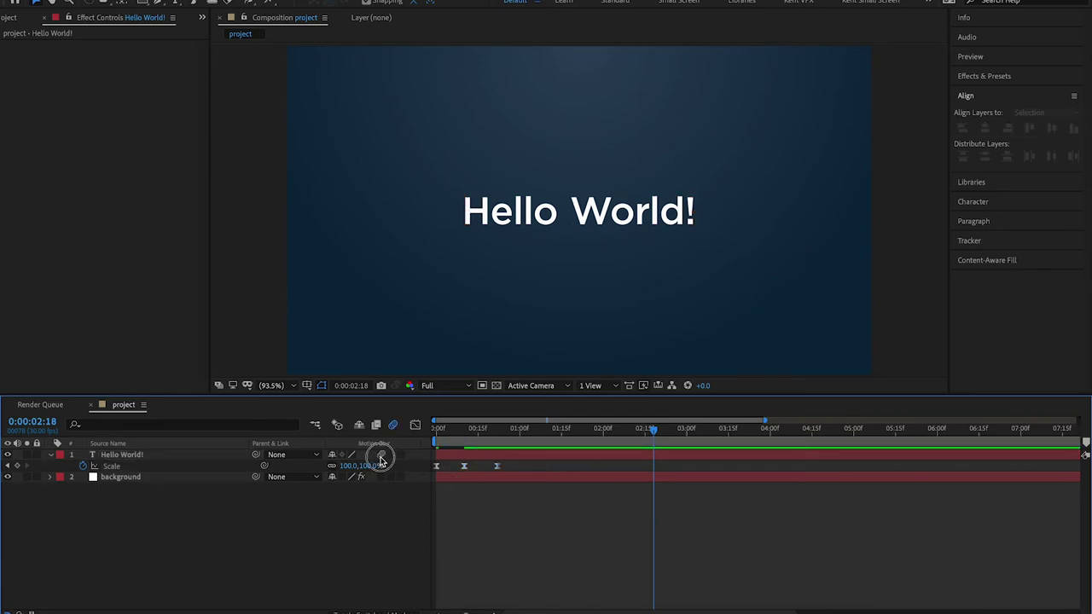
drag(522, 429, 407, 429)
key(space)
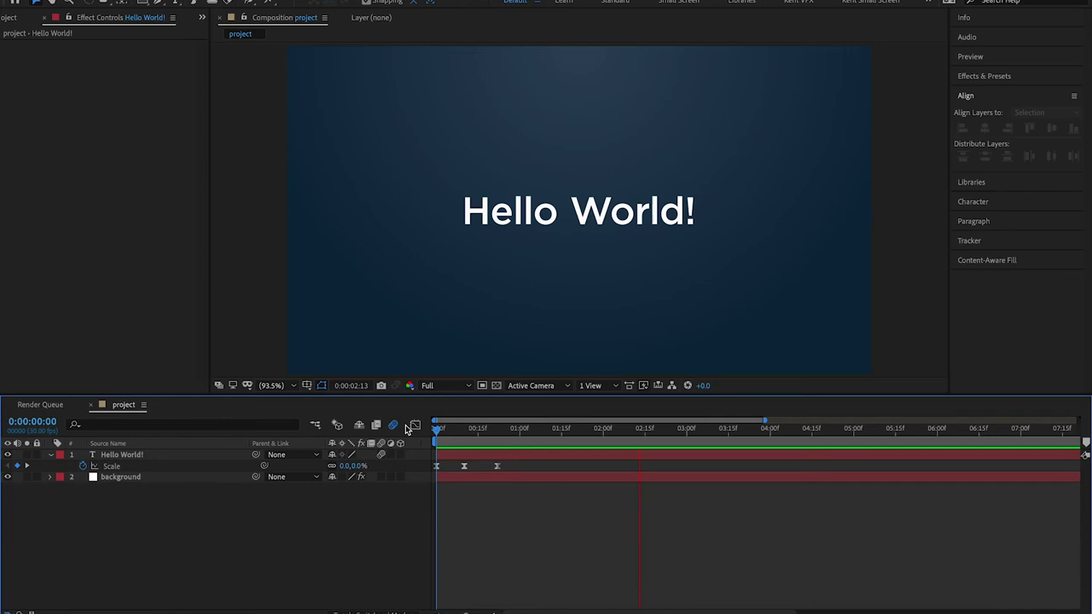
key(space)
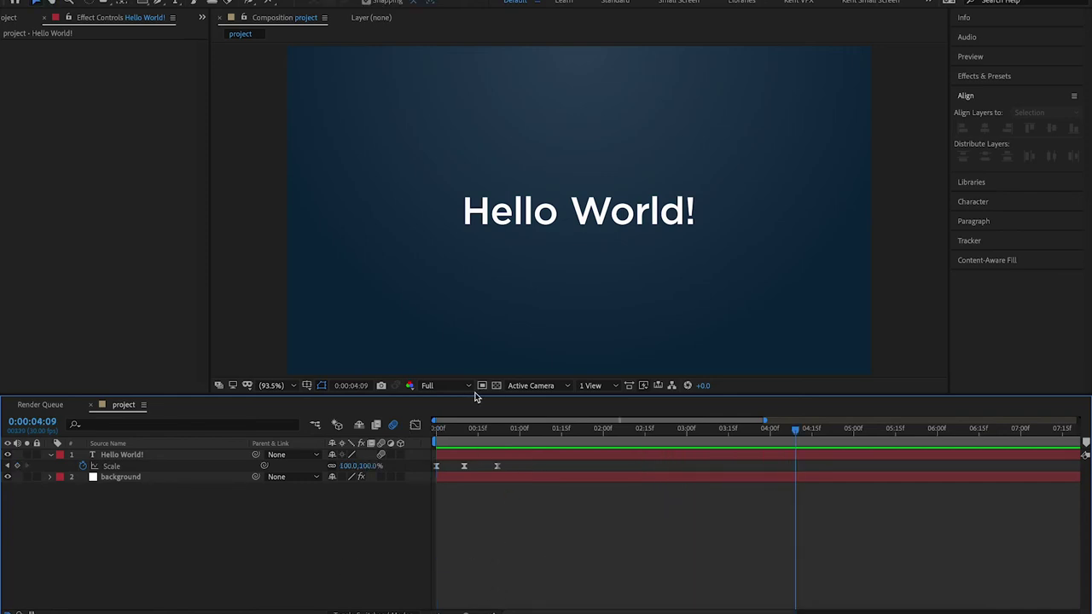
drag(504, 433, 394, 433)
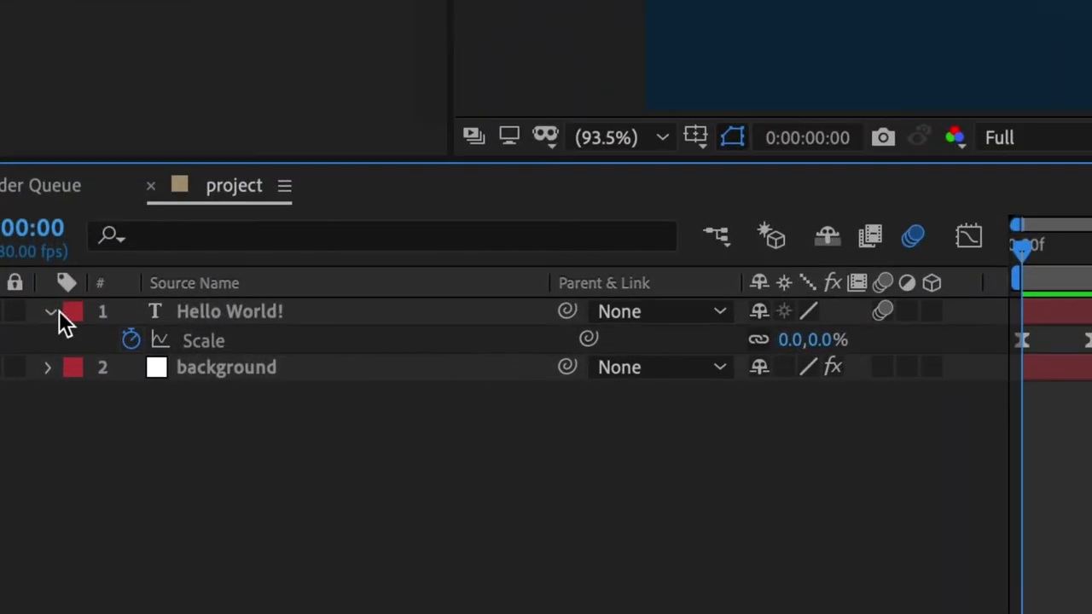
- Expand the title layer's Text properties and add a Tracking animator
click(53, 313)
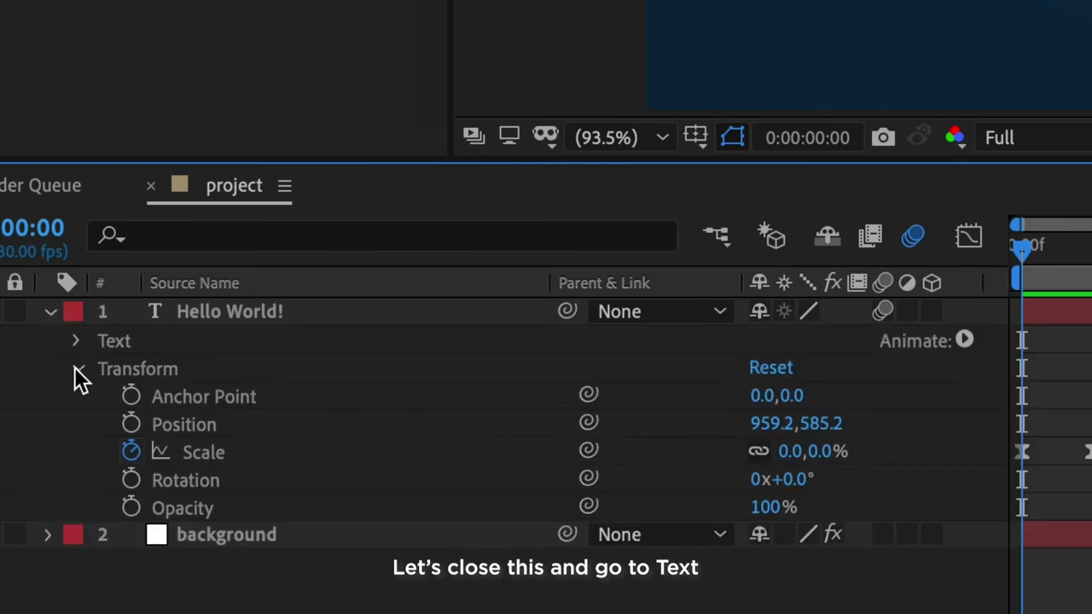
click(76, 370)
click(76, 342)
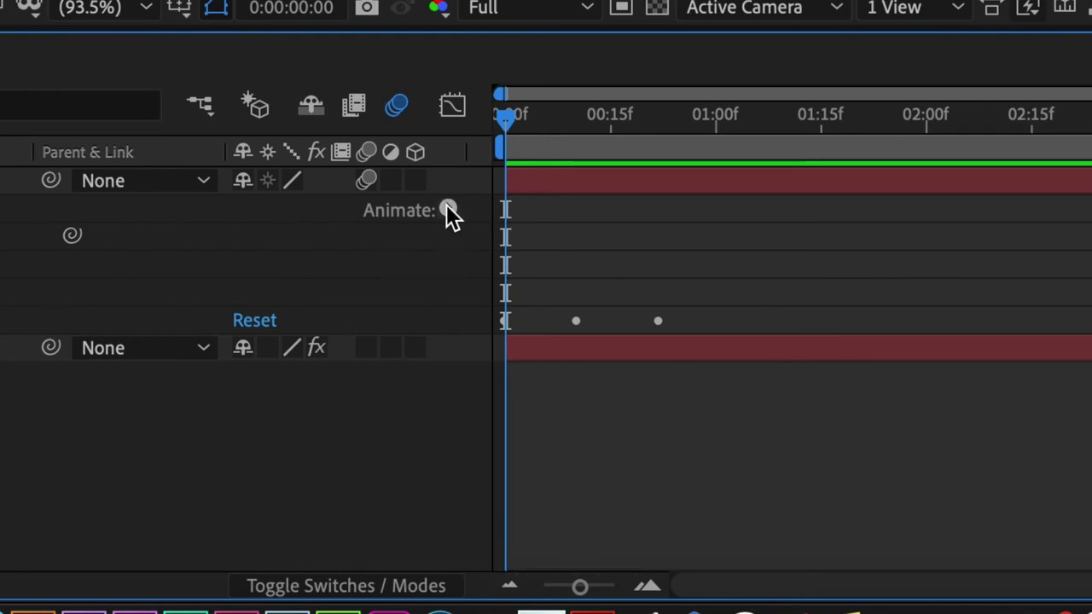
click(448, 210)
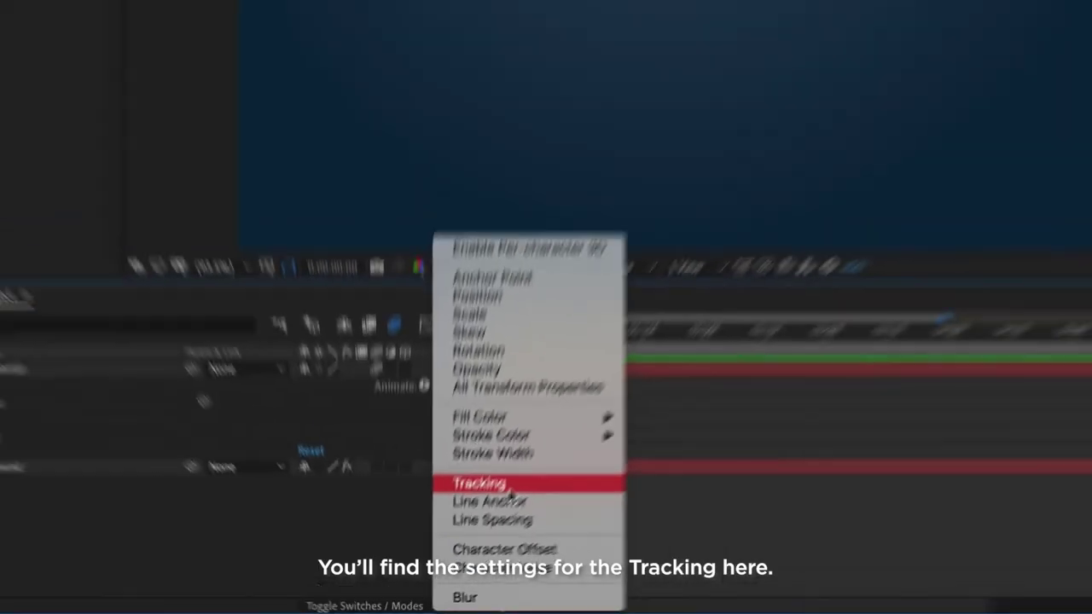
click(550, 382)
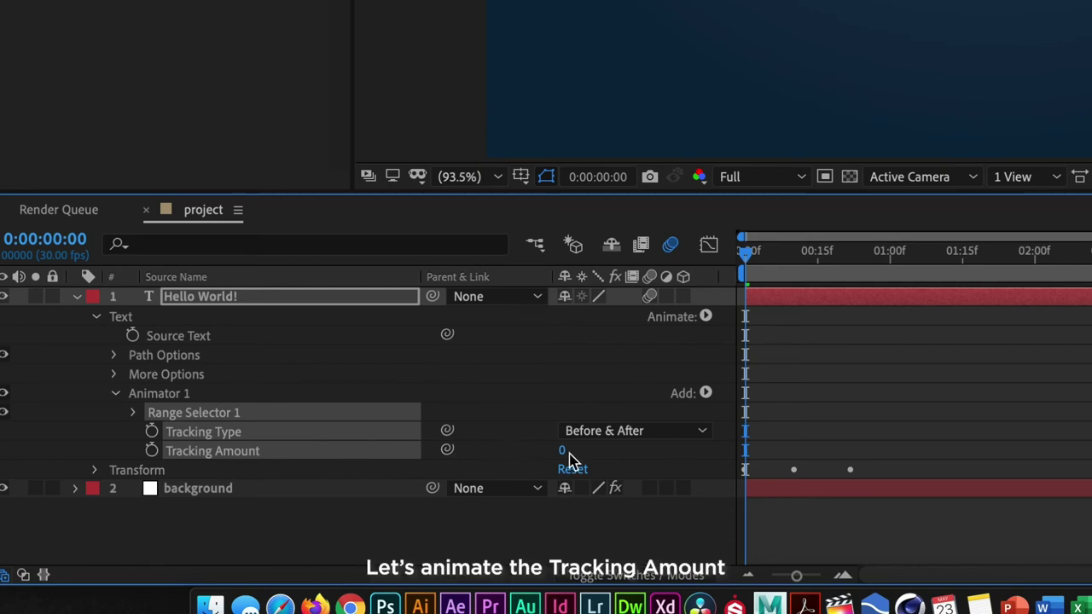
- Keyframe Tracking Amount from 0 at frame 0 to 12 at 0:00:00:22, then return to the start
key(F2)
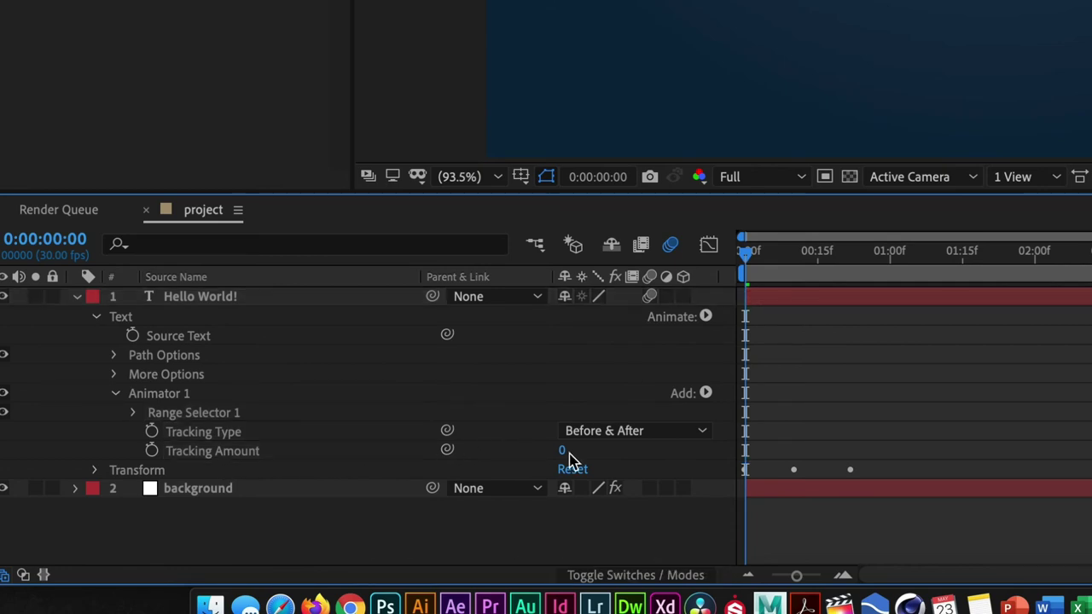
click(153, 451)
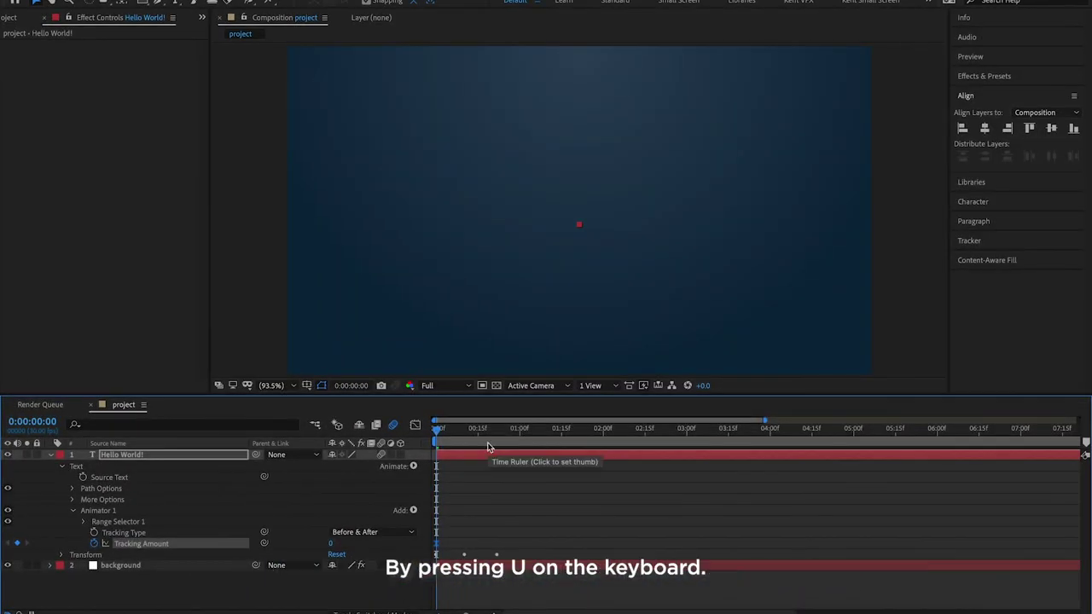
key(u)
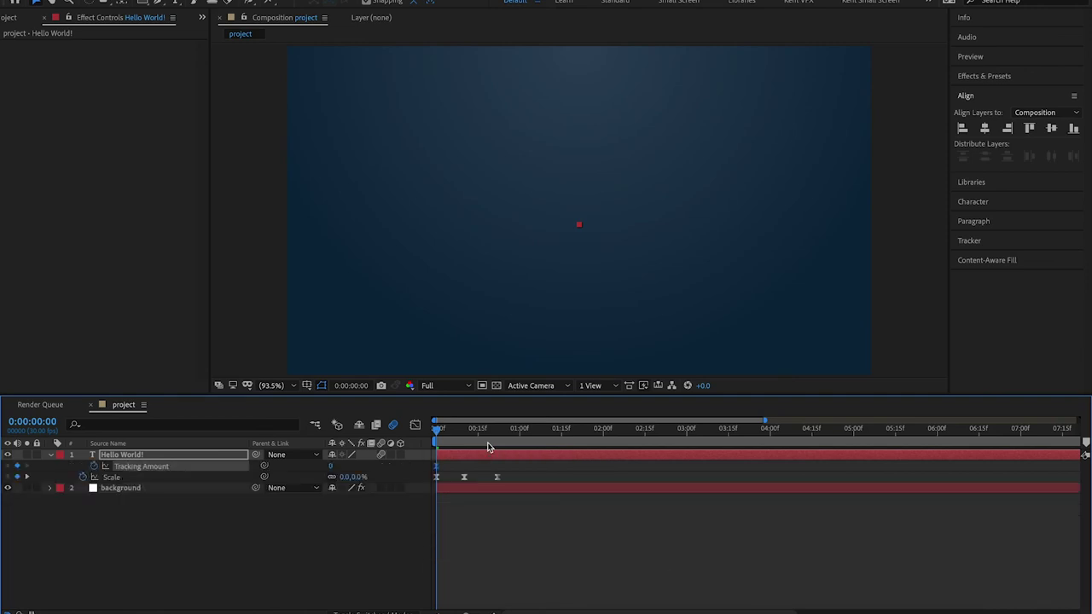
mouse_move(487, 441)
mouse_down()
mouse_move(474, 442)
mouse_move(496, 442)
mouse_up()
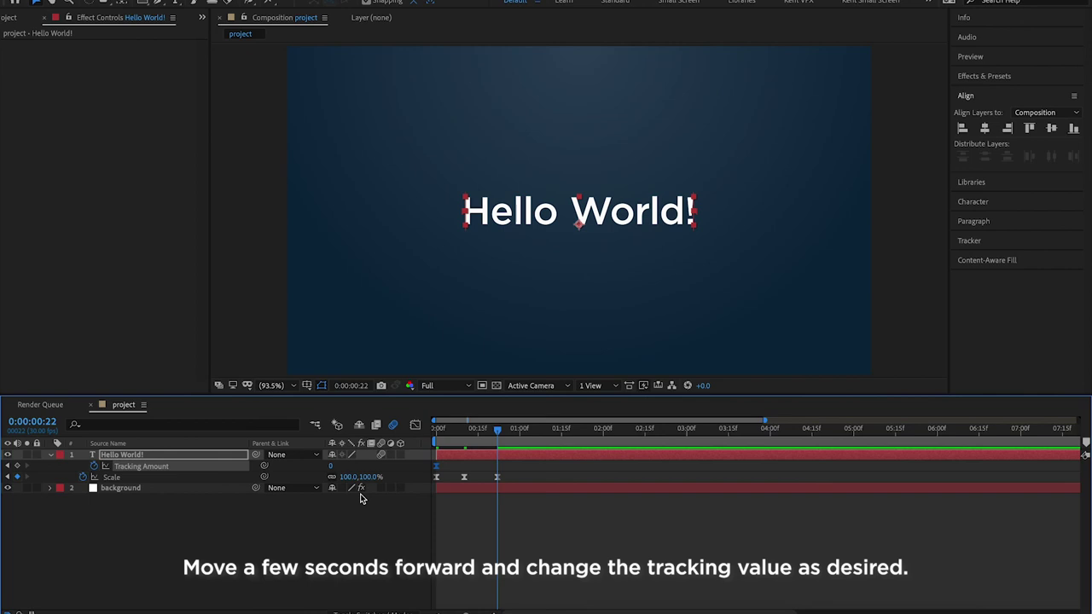
click(18, 466)
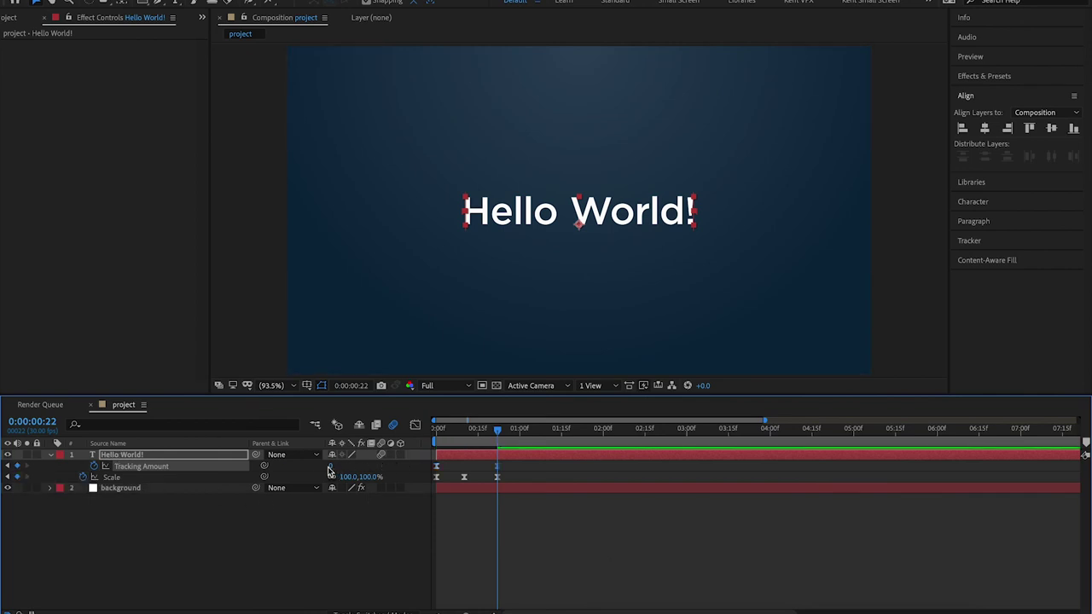
drag(331, 470, 334, 466)
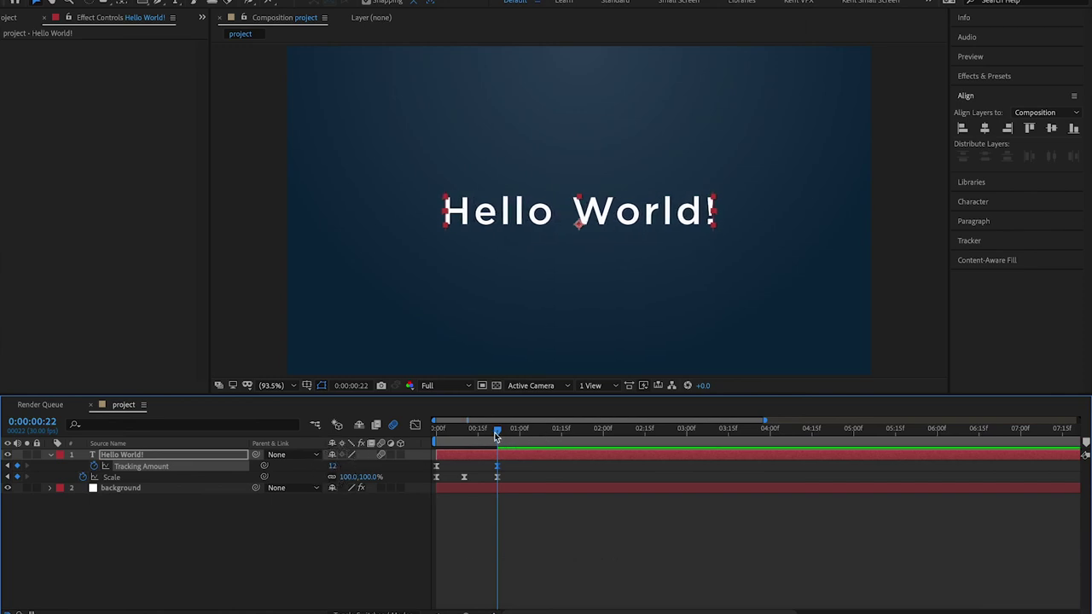
drag(496, 436, 433, 429)
- Slide the last Tracking Amount keyframe to about 0:00:02:00 and preview the slower letter spread
key(space)
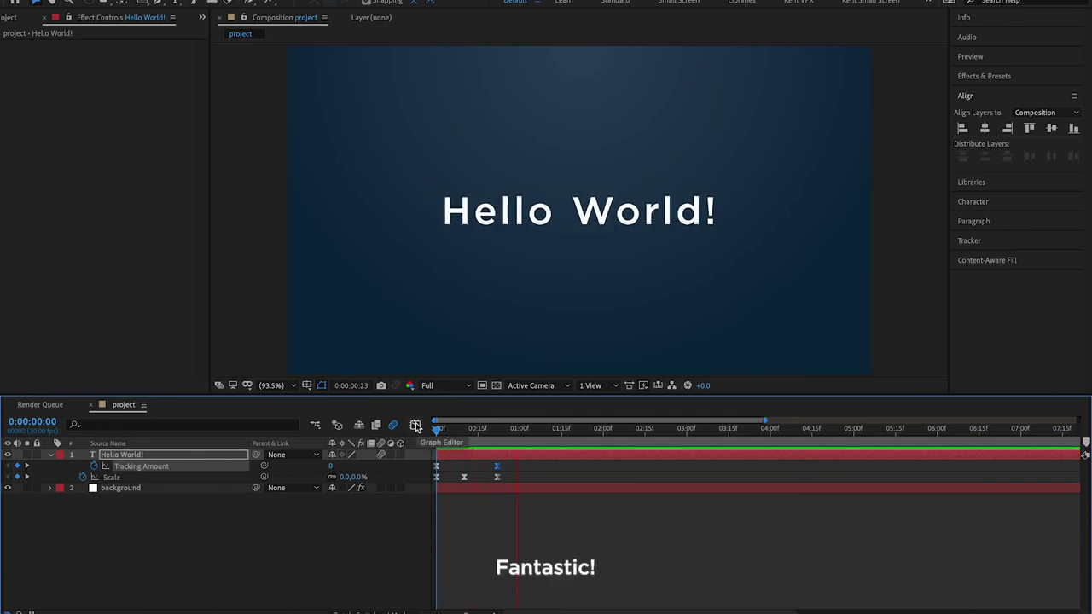
key(space)
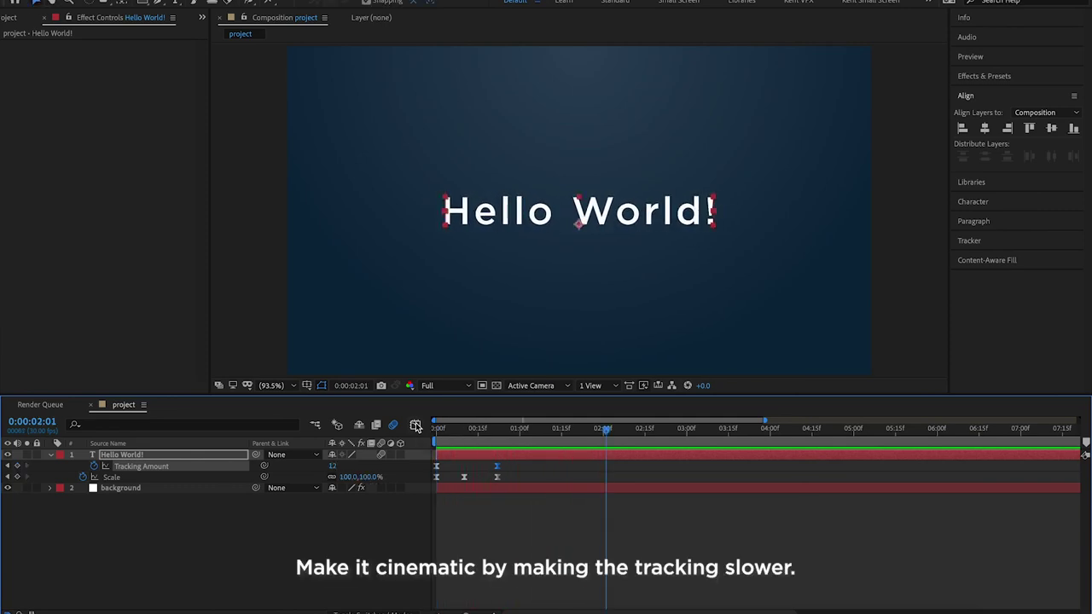
drag(499, 469, 599, 466)
key(space)
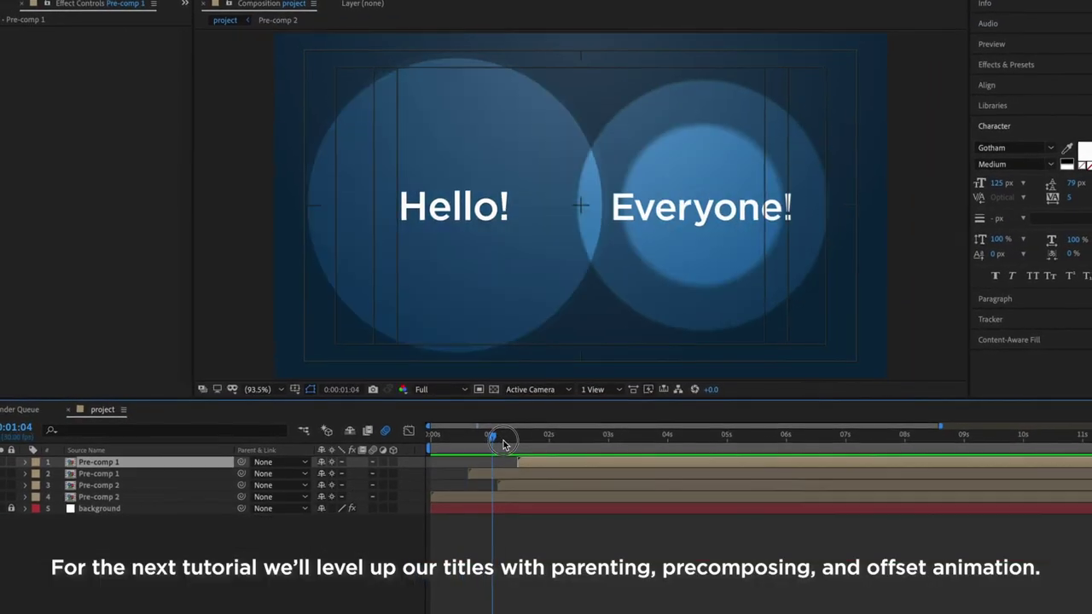
- Scrub the pre-comp project with 'Hello!' and 'Everyone!' titles to 0:00:02:17
drag(503, 444, 586, 458)
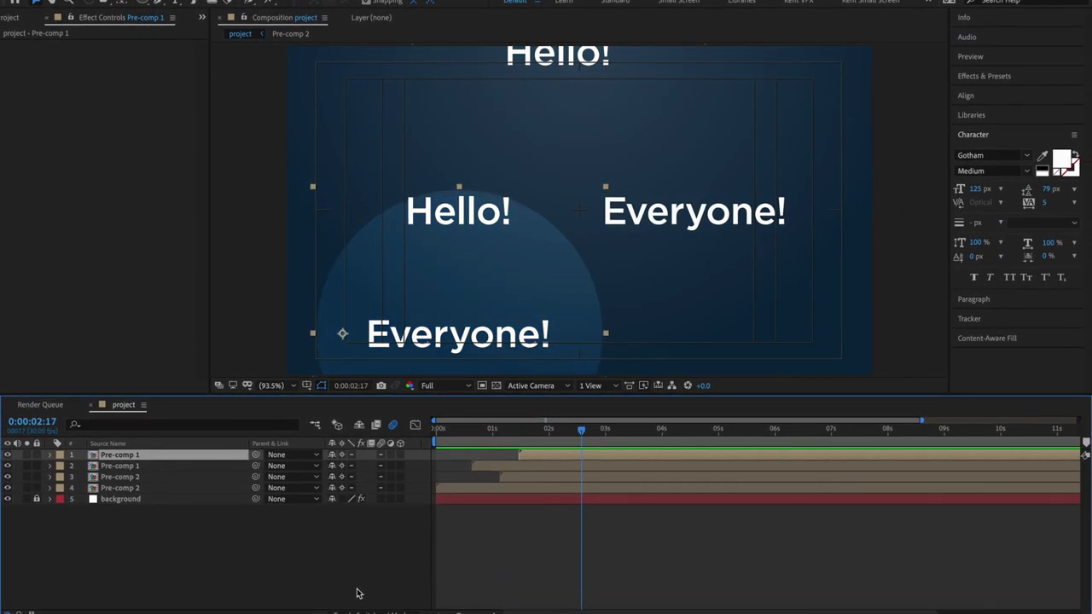